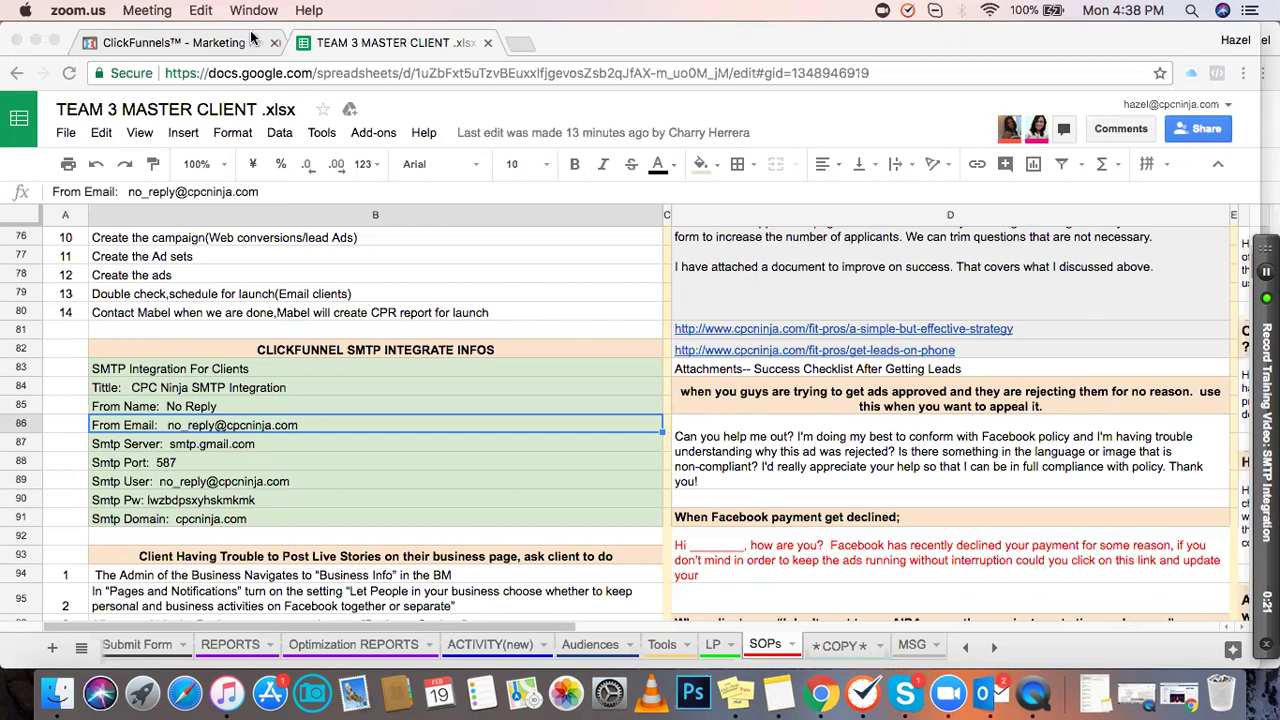
Step: Leave the partly filled SMTP form for the ClickFunnels dashboard and open the Account dropdown
left_click(203, 44)
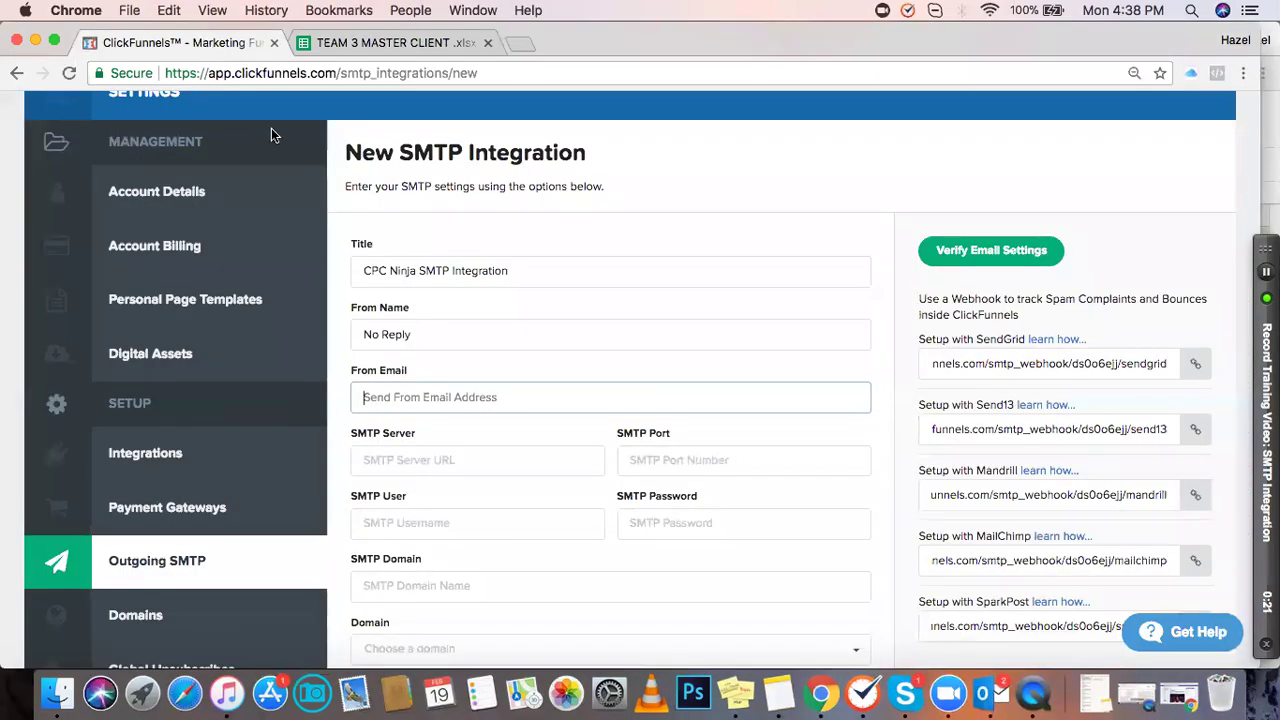
scroll(366, 182, "up", 3)
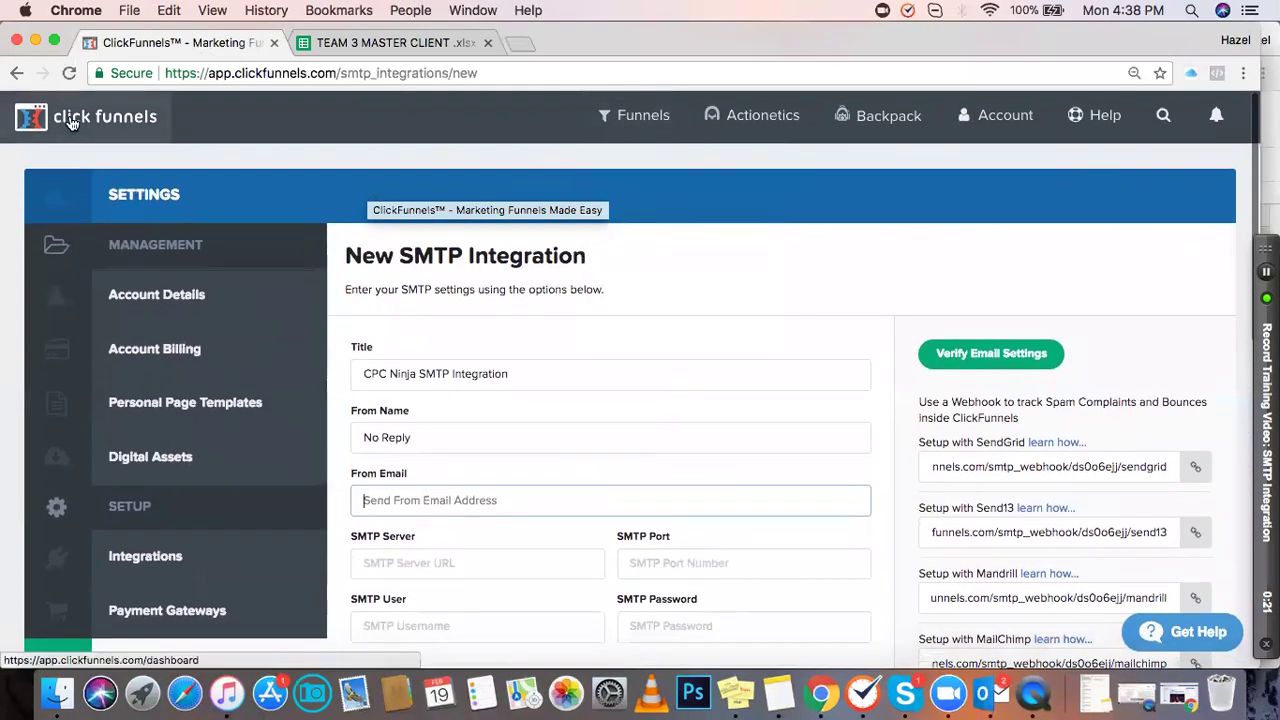
left_click(71, 120)
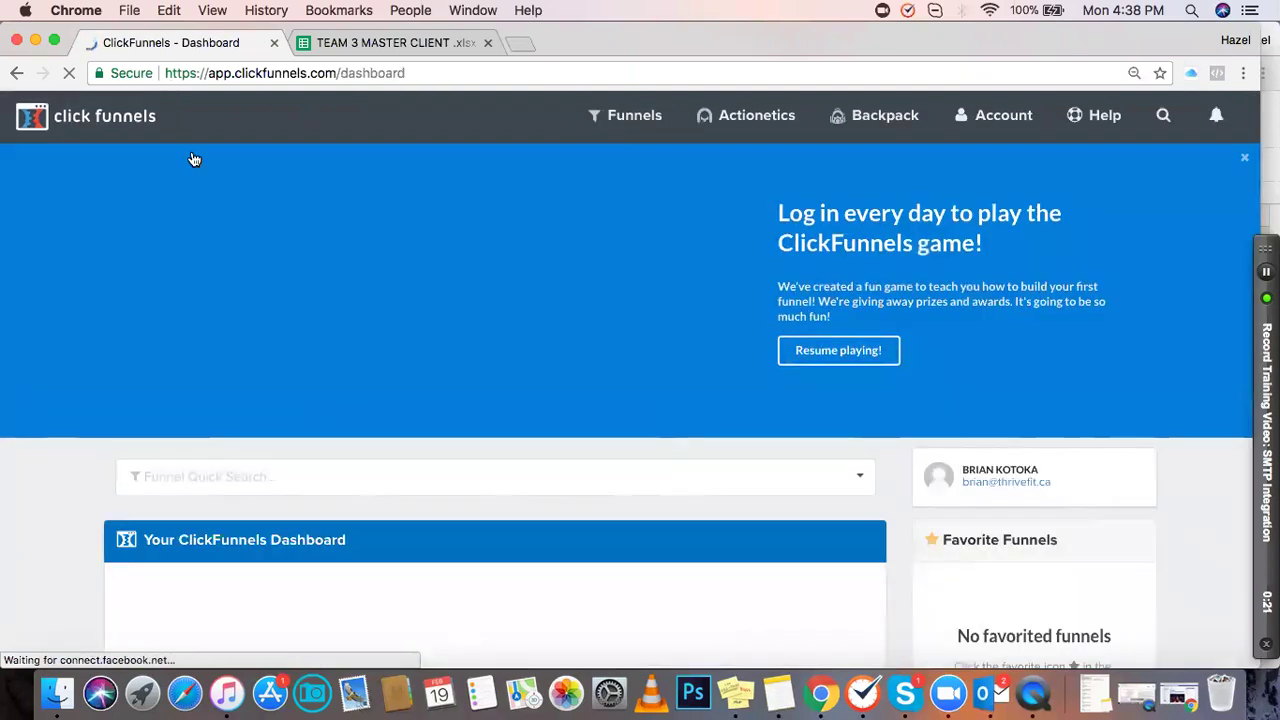
left_click(997, 120)
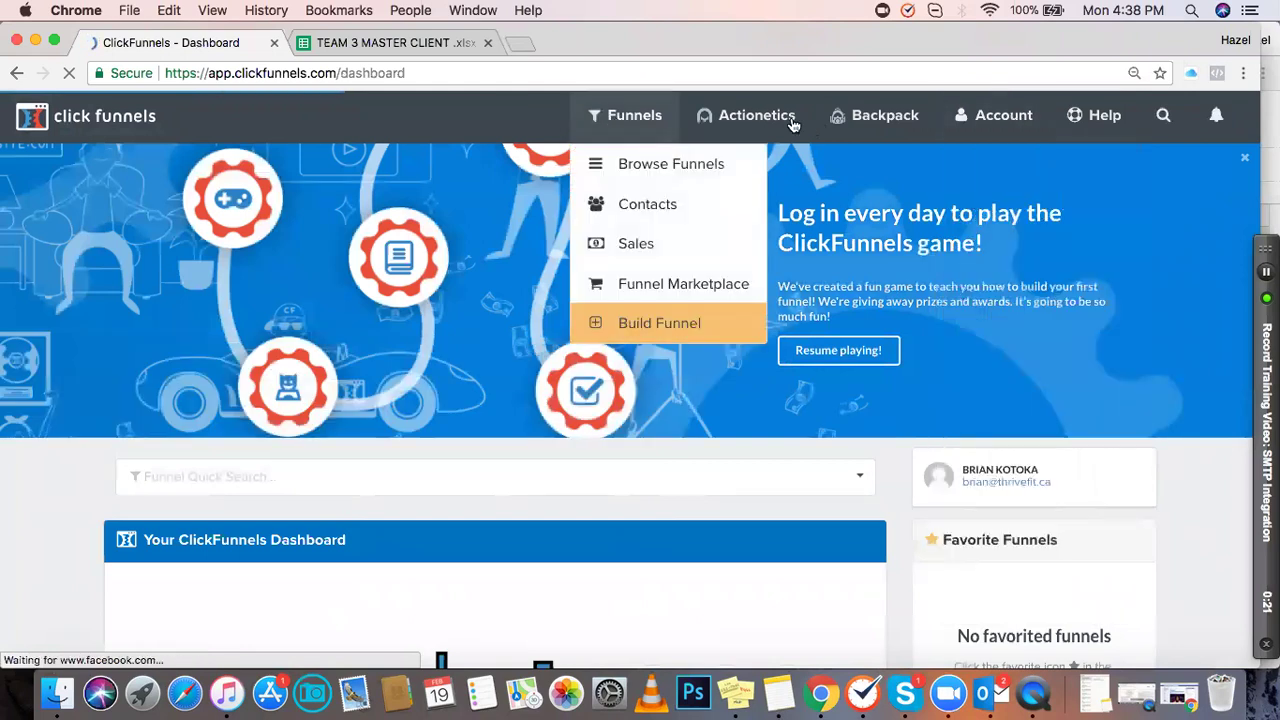
mouse_move(1017, 122)
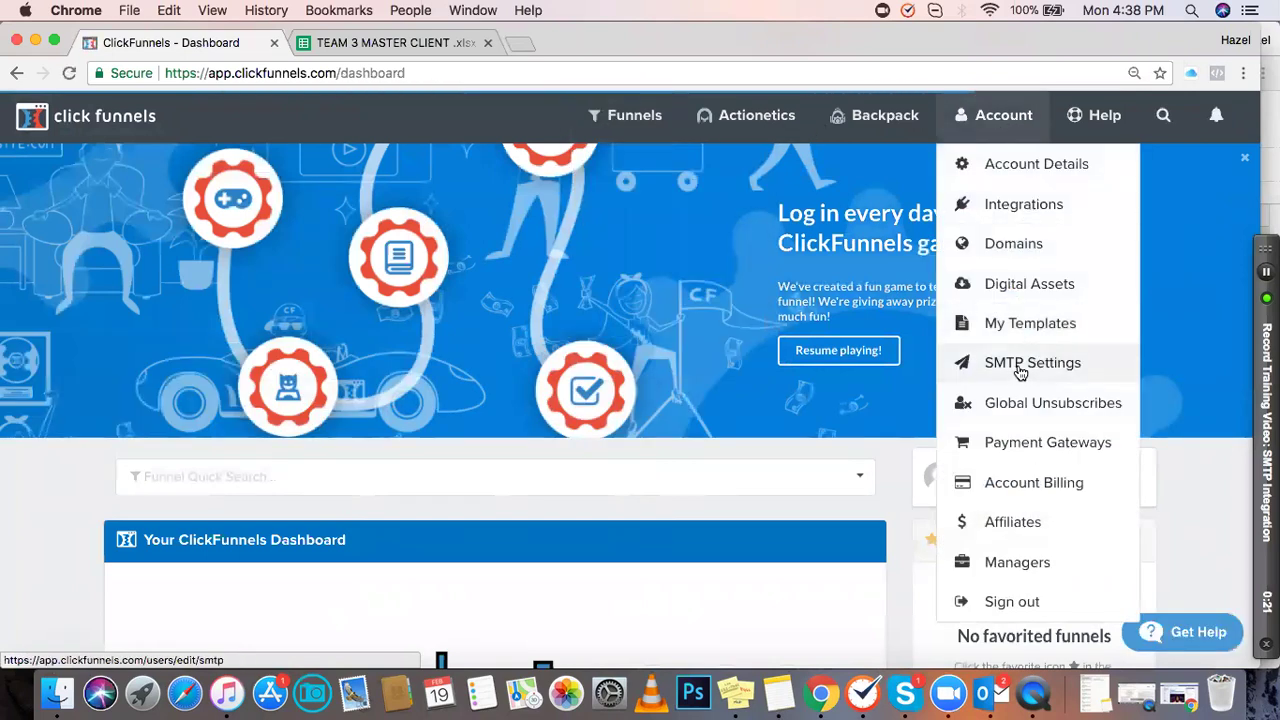
Step: From Account > SMTP Settings, which has no configurations, start a blank new SMTP configuration
left_click(1019, 367)
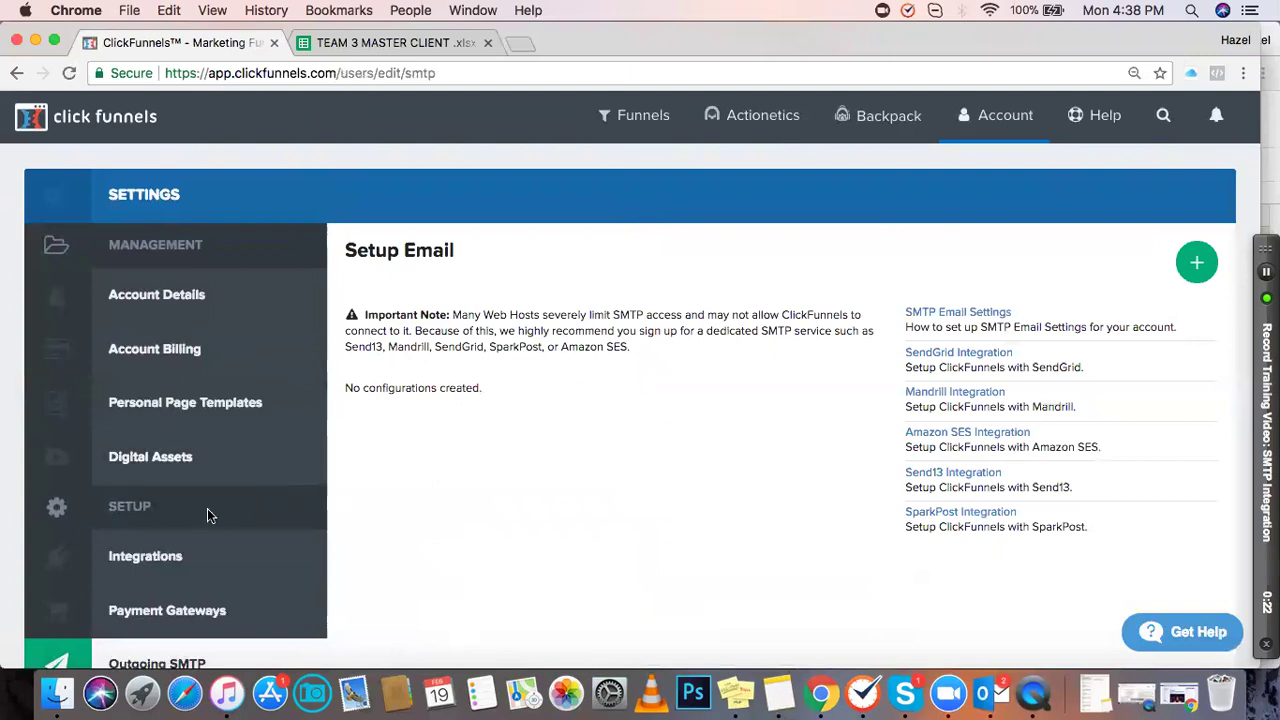
scroll(218, 495, "down", 3)
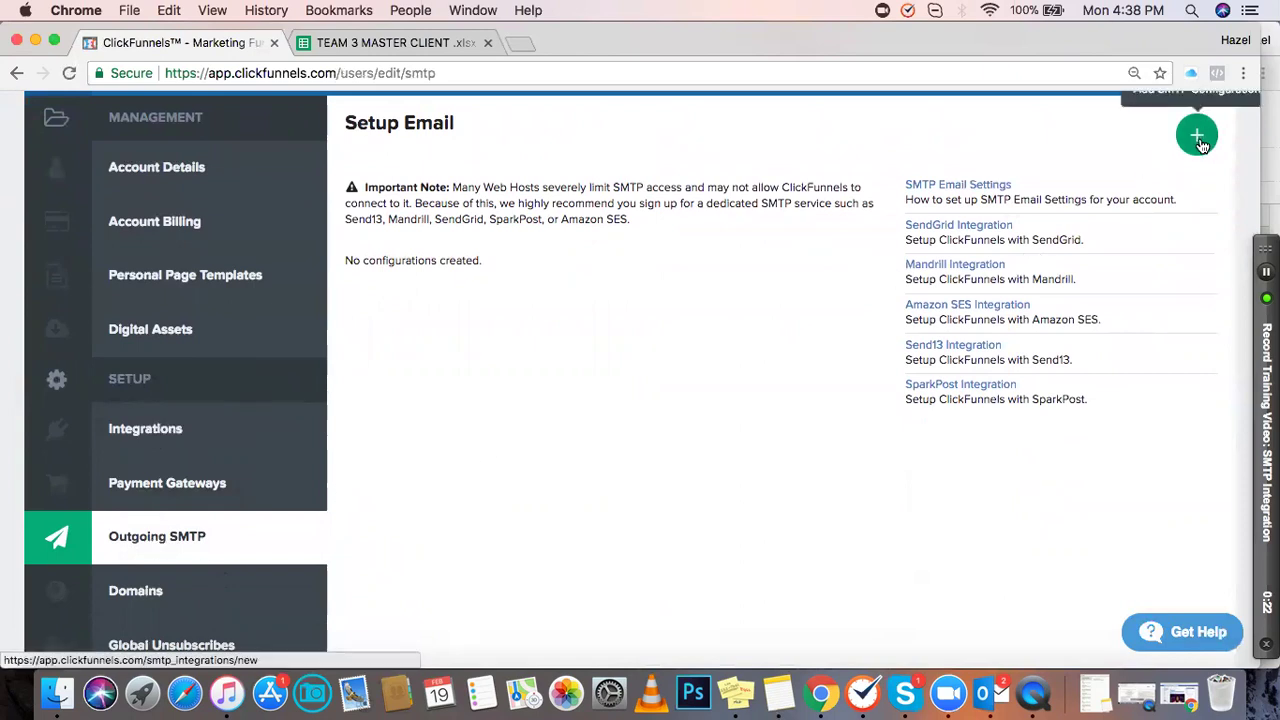
scroll(1183, 153, "up", 1)
scroll(1183, 153, "up", 3)
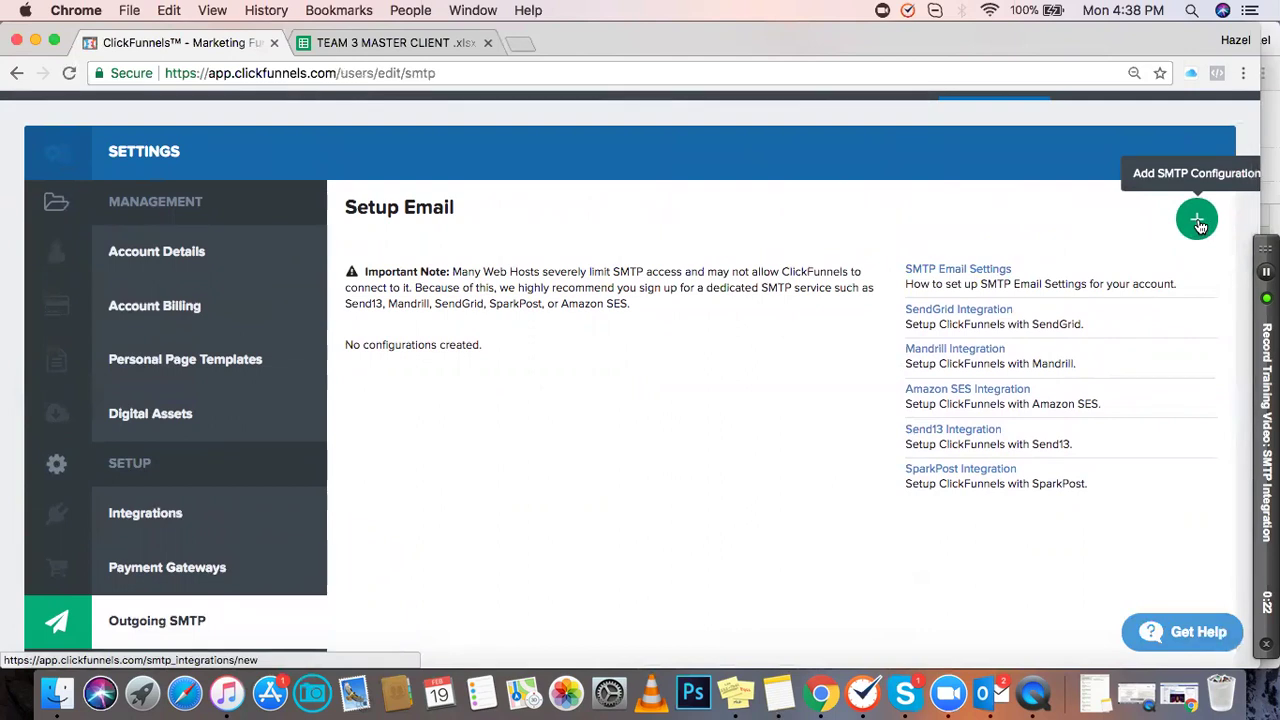
left_click(1198, 222)
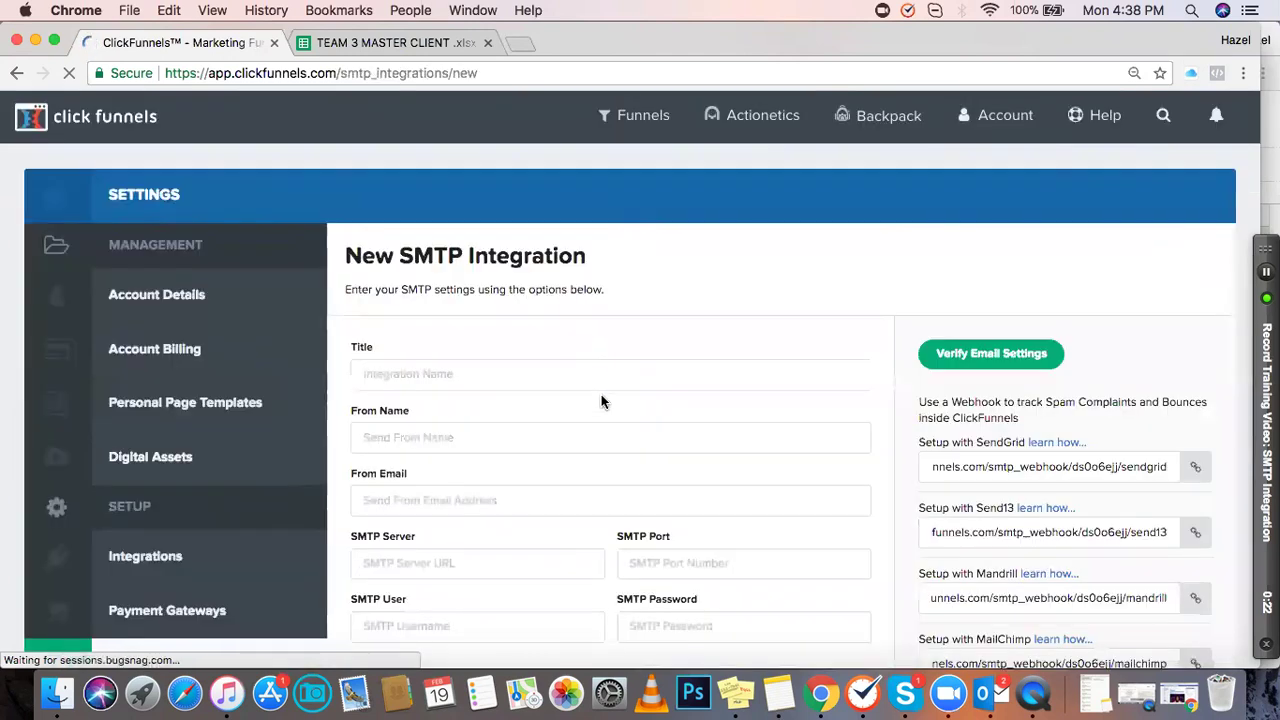
scroll(601, 394, "down", 2)
scroll(601, 394, "down", 3)
scroll(600, 394, "up", 5)
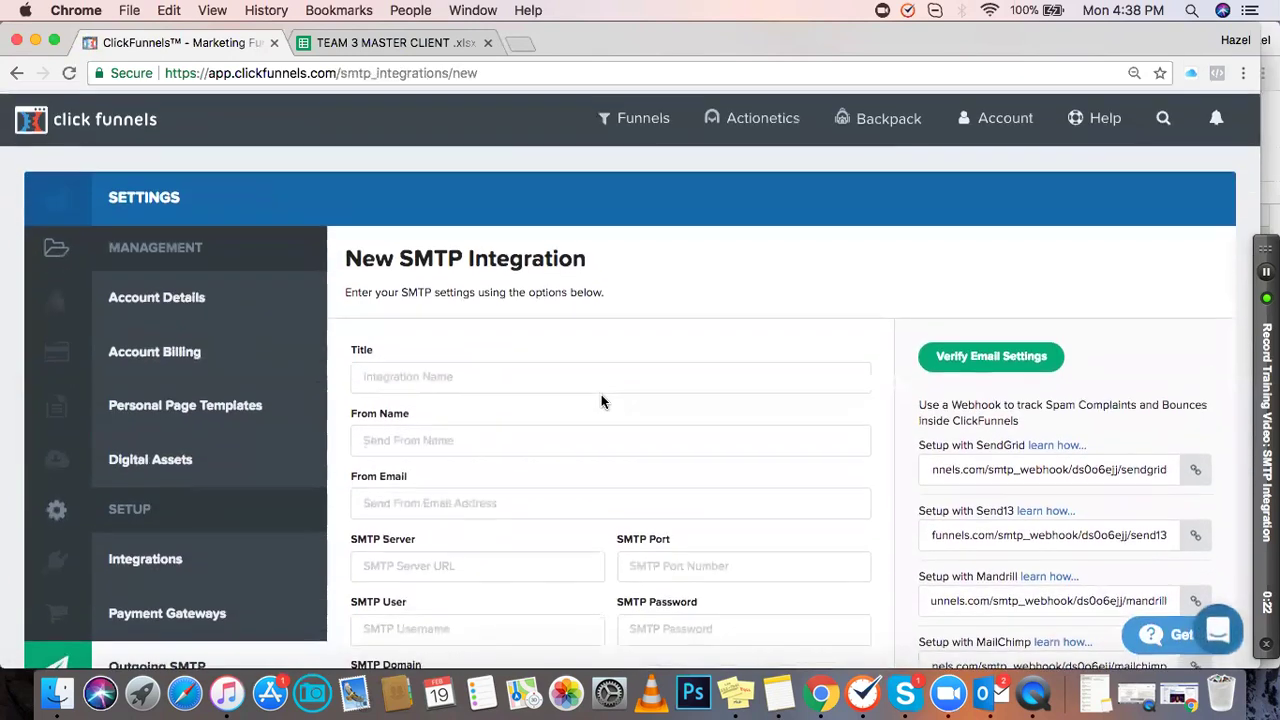
scroll(486, 482, "down", 8)
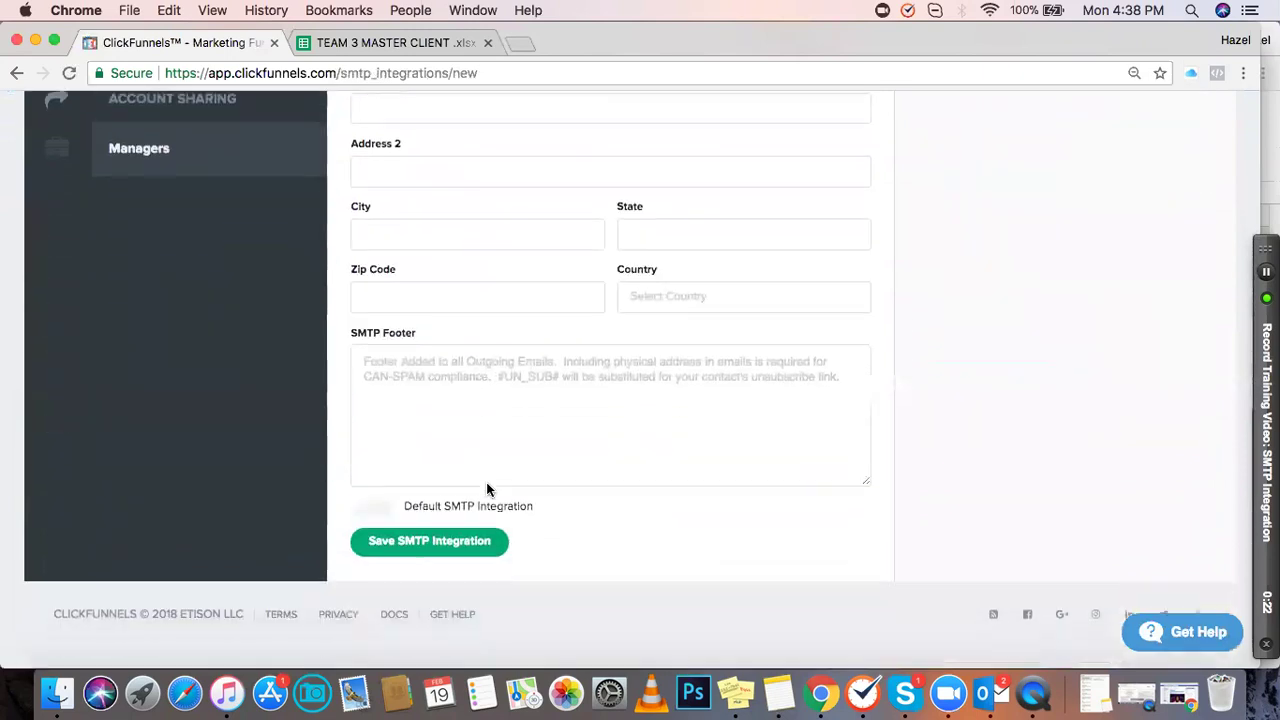
scroll(486, 482, "up", 4)
scroll(486, 482, "up", 3)
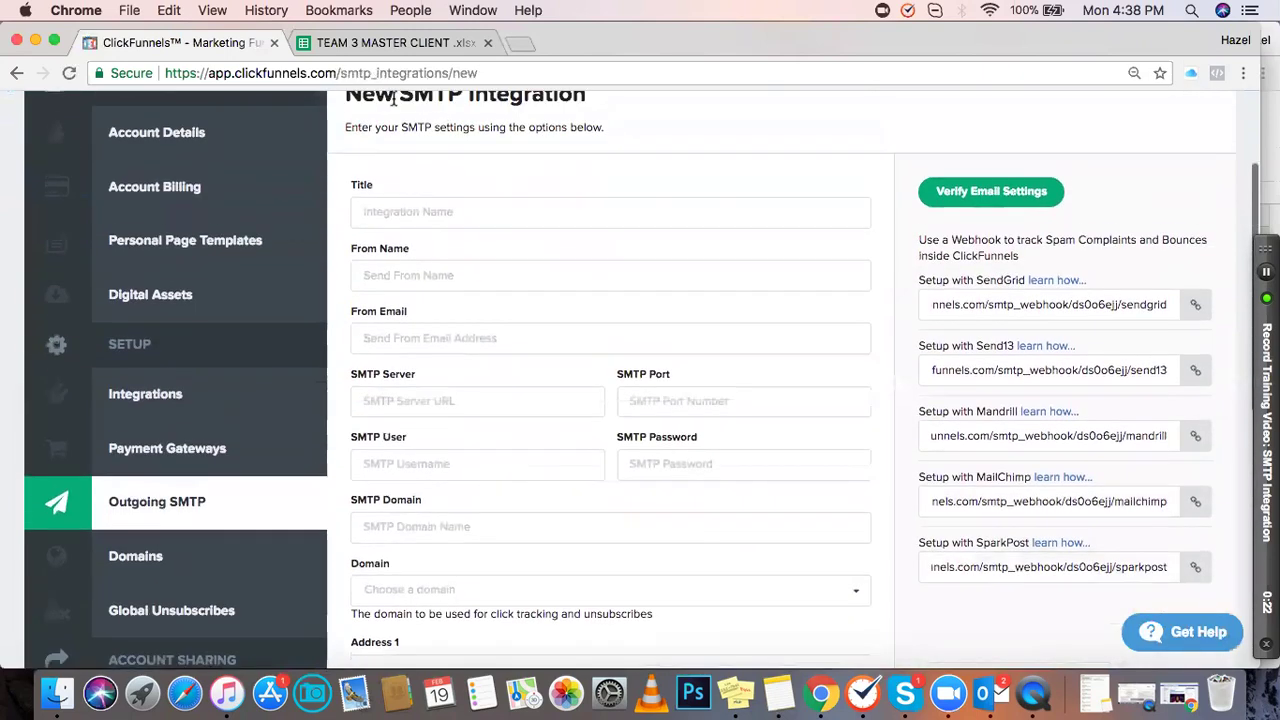
Step: Copy the title 'CPC Ninja SMTP Integration' from cell B84 into the ClickFunnels Title field
left_click(370, 46)
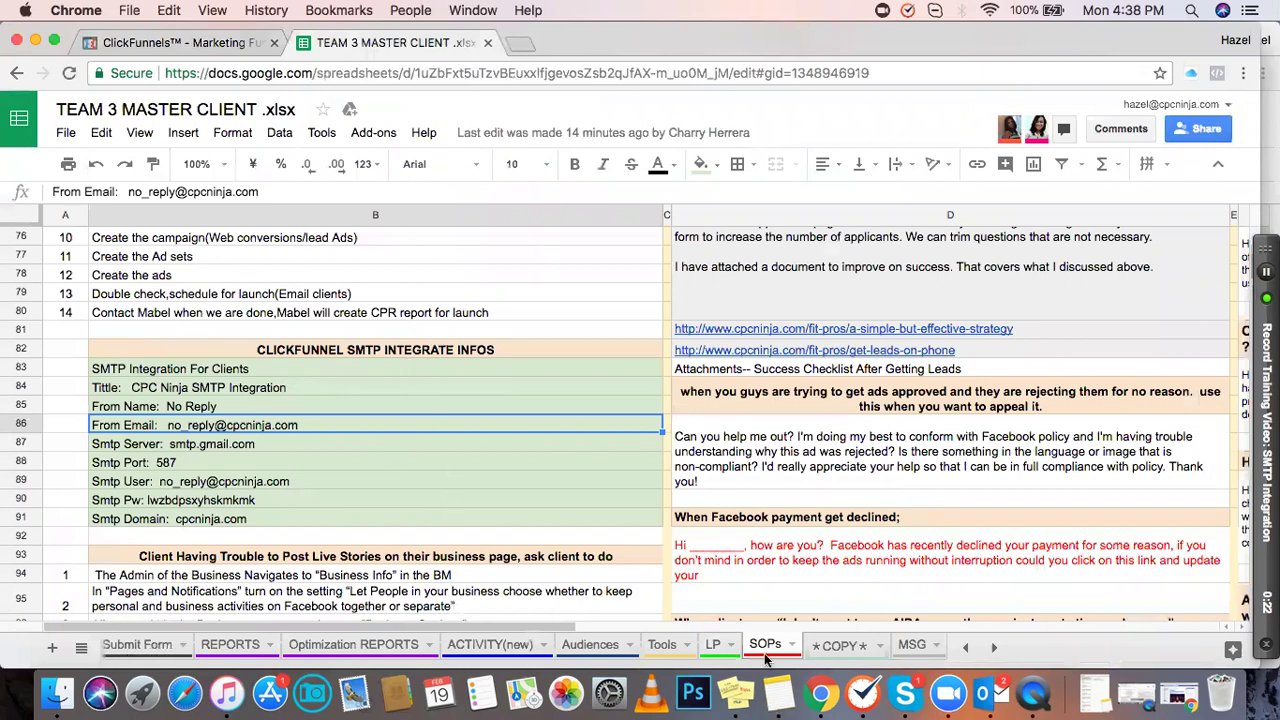
scroll(458, 352, "up", 10)
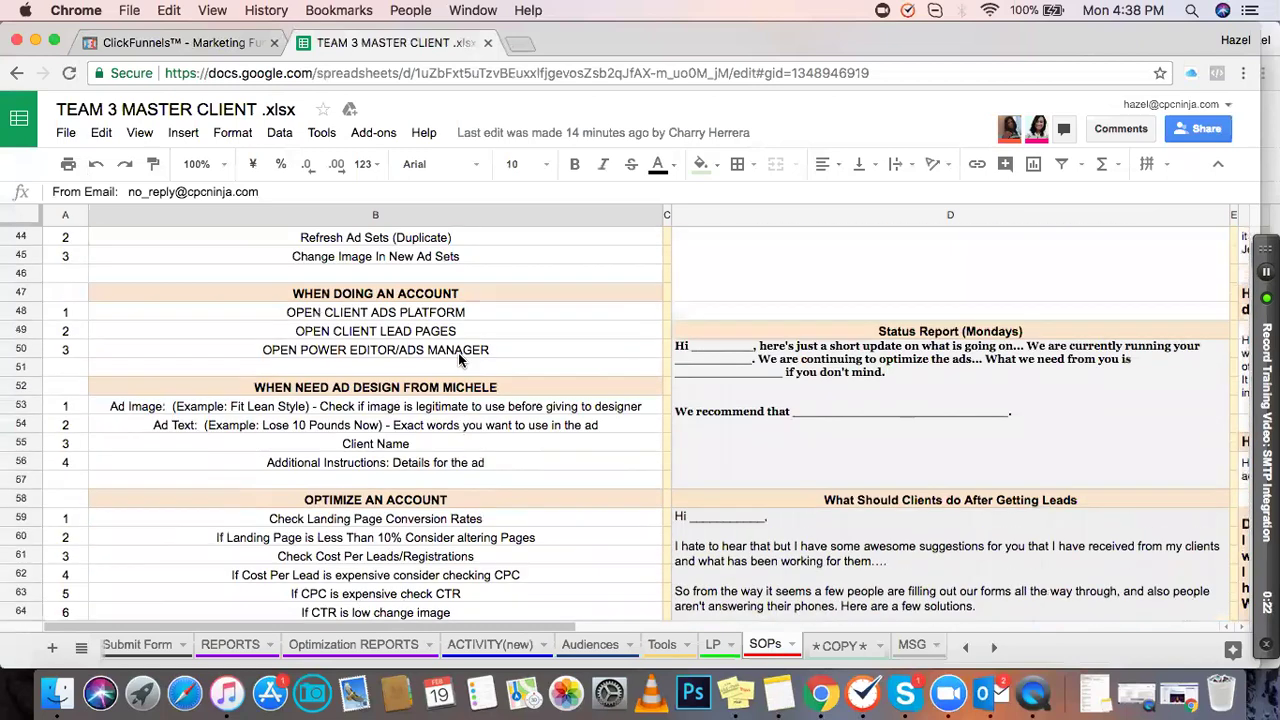
scroll(460, 358, "down", 5)
scroll(458, 355, "down", 5)
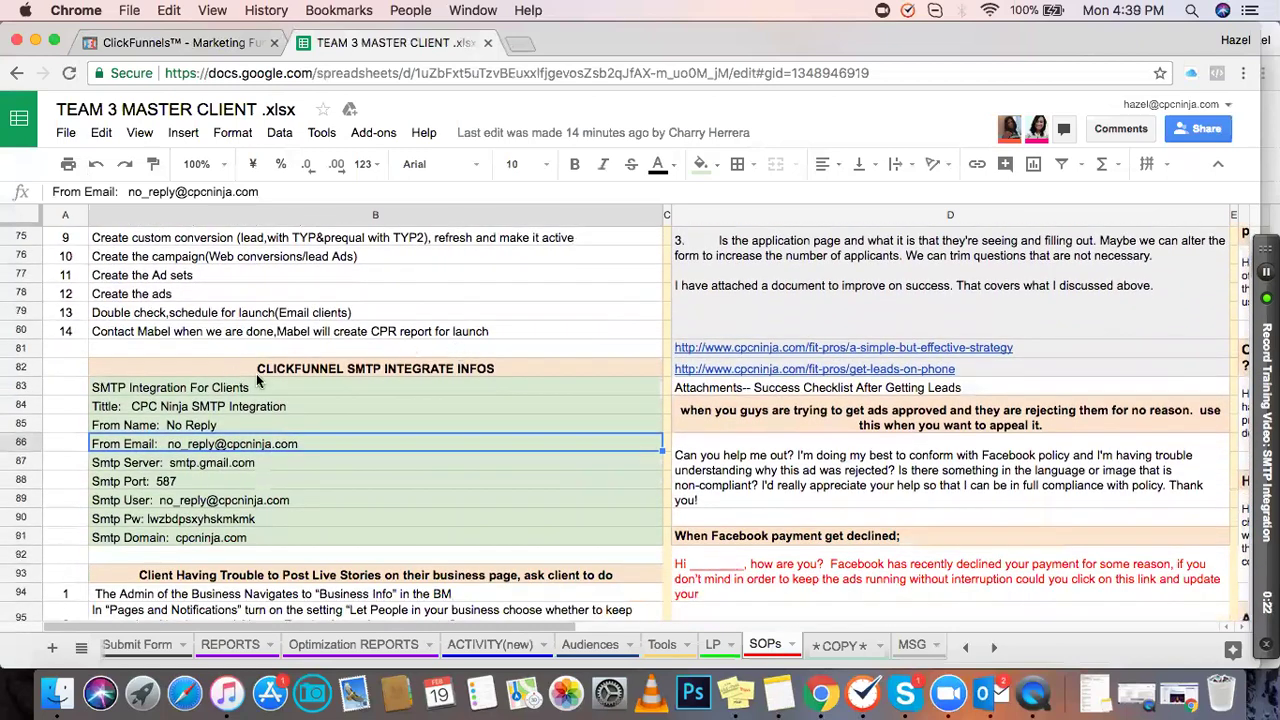
left_click(416, 390)
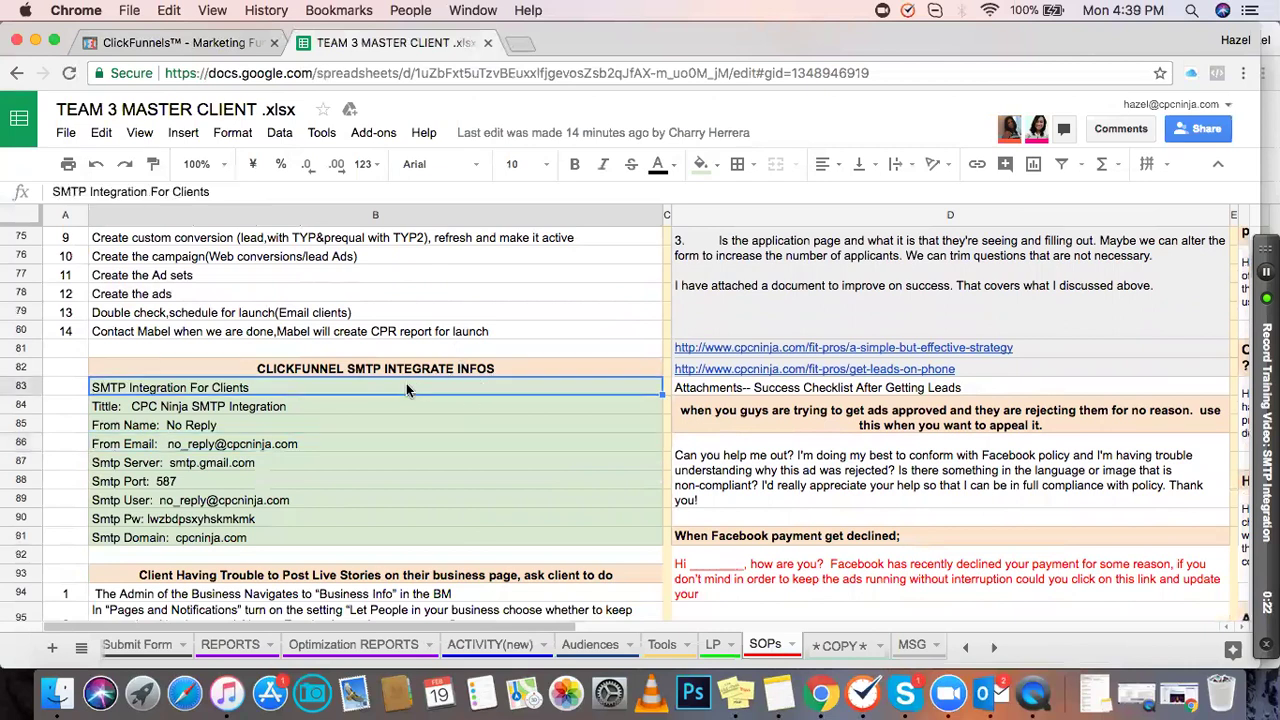
double_click(346, 407)
left_click_drag(314, 403, 134, 403)
key("super+c")
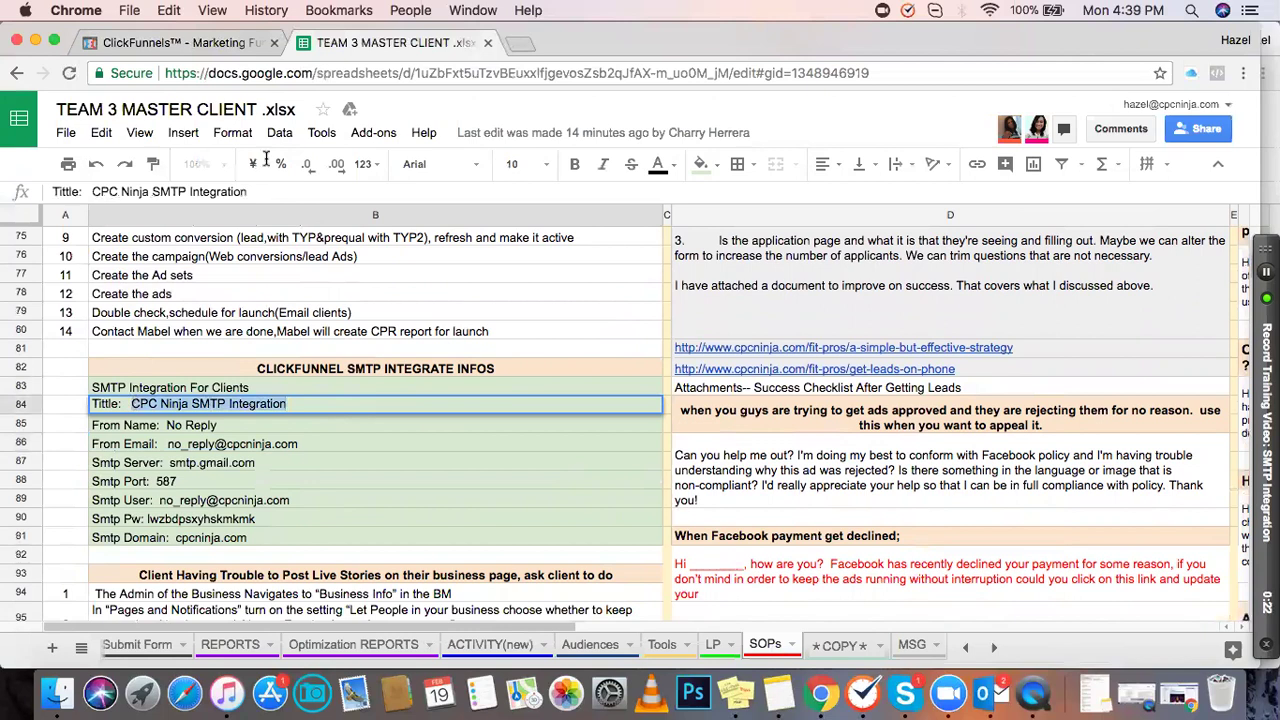
left_click(235, 48)
left_click(450, 204)
key("super+v")
Step: Copy the From Name 'No Reply' from cell B85 into the form's From Name field
left_click(392, 42)
double_click(220, 424)
left_click_drag(217, 422, 168, 422)
key("super+c")
left_click(175, 42)
left_click(415, 272)
key("super+v")
Step: Copy the sender e-mail address from cell B86 into the From Email field
left_click(372, 42)
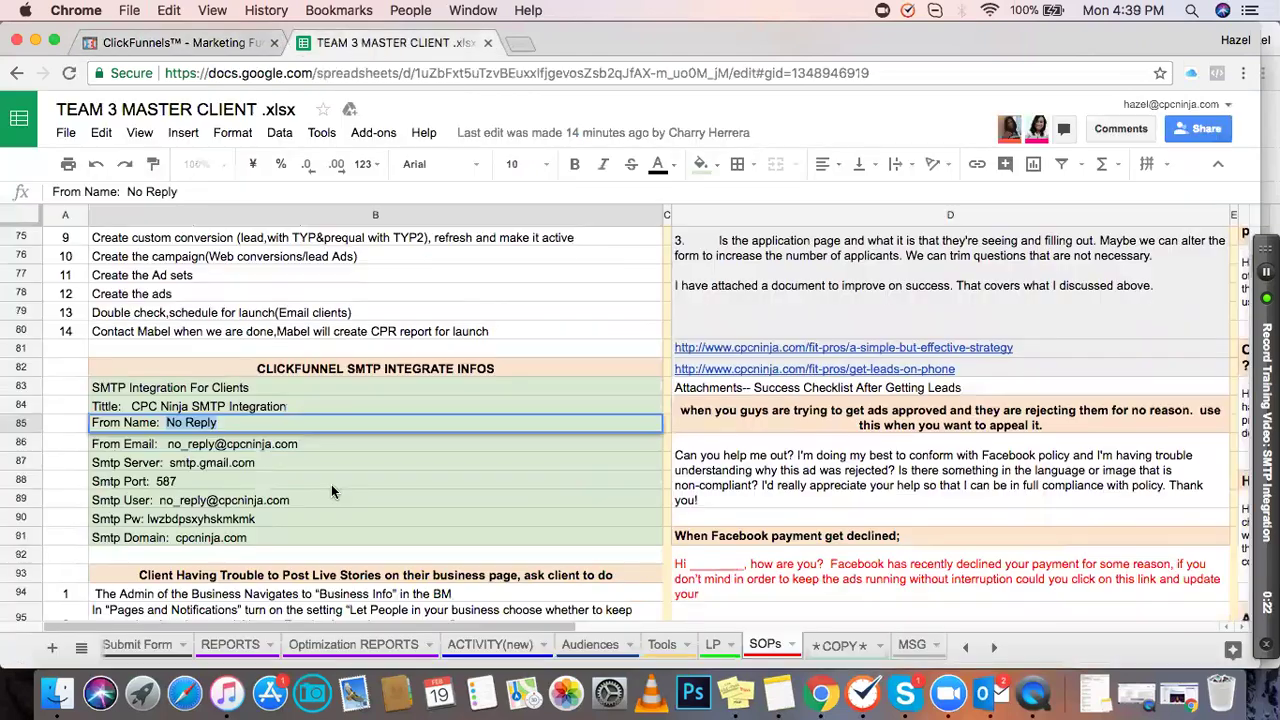
double_click(298, 443)
left_click_drag(298, 441, 168, 441)
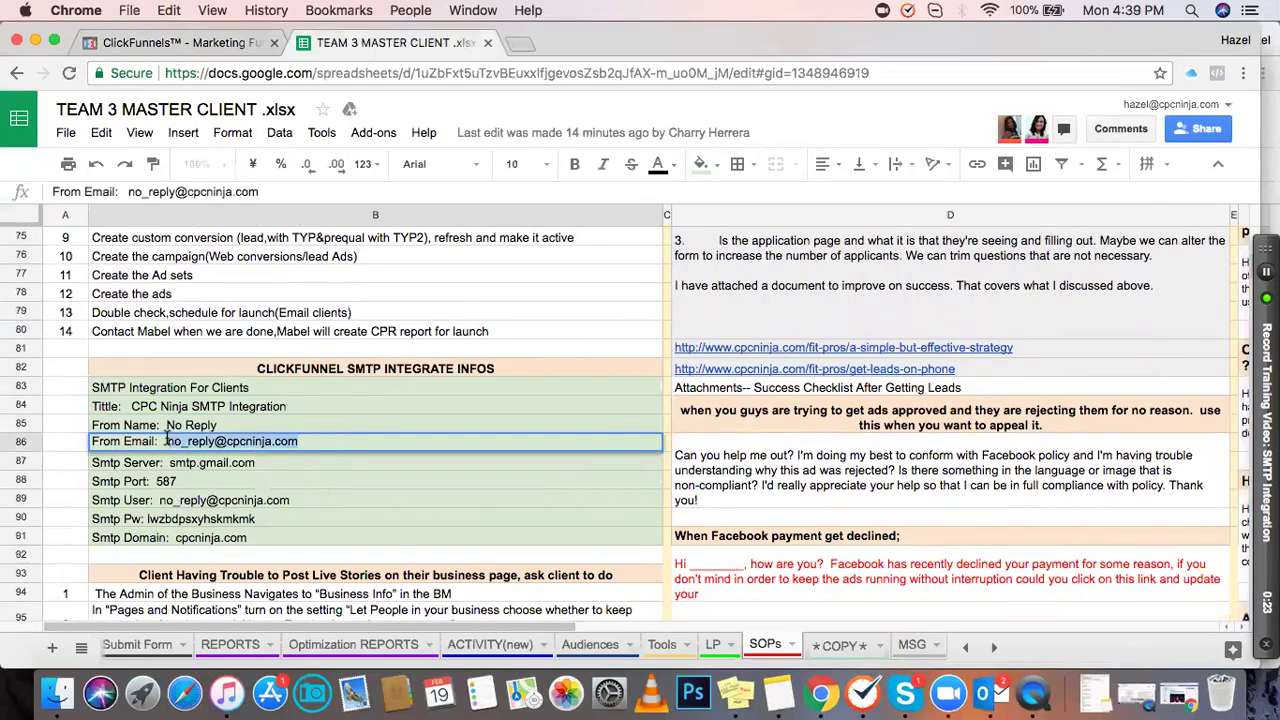
key("super+c")
left_click(175, 42)
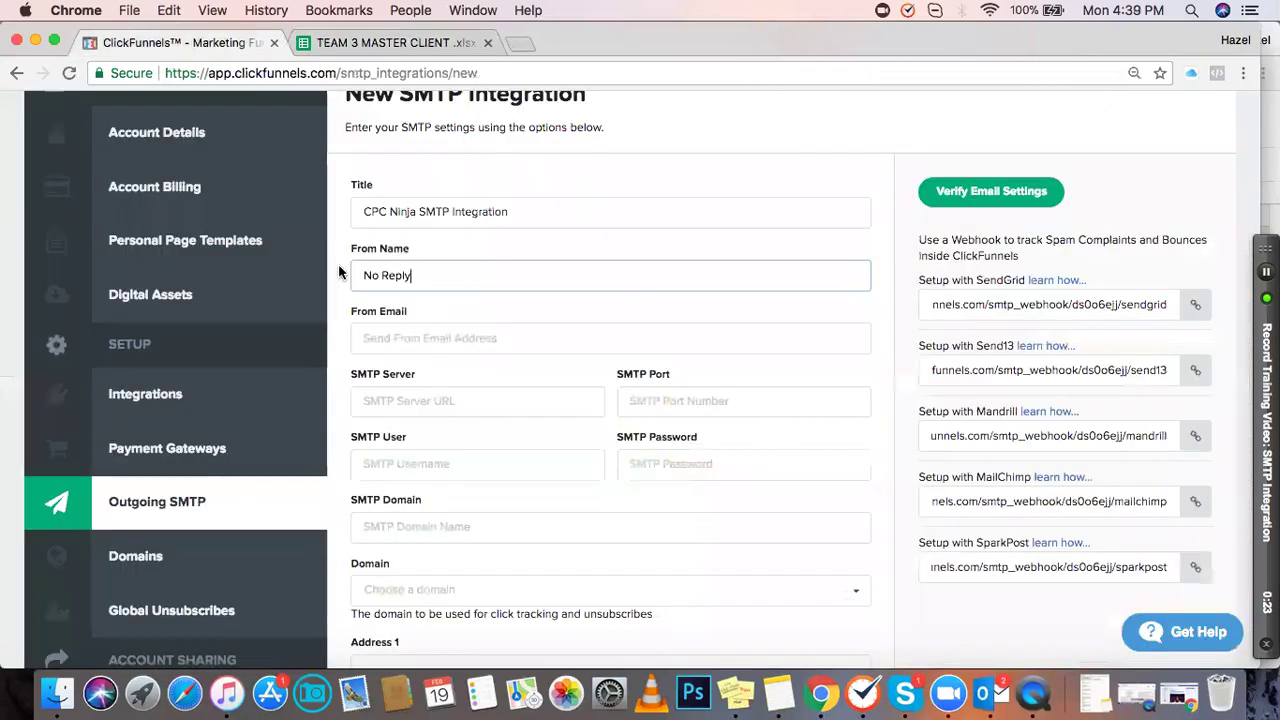
left_click(417, 340)
key("super+v")
Step: Copy the SMTP server smtp.gmail.com from cell B87 into the SMTP Server field
left_click(348, 44)
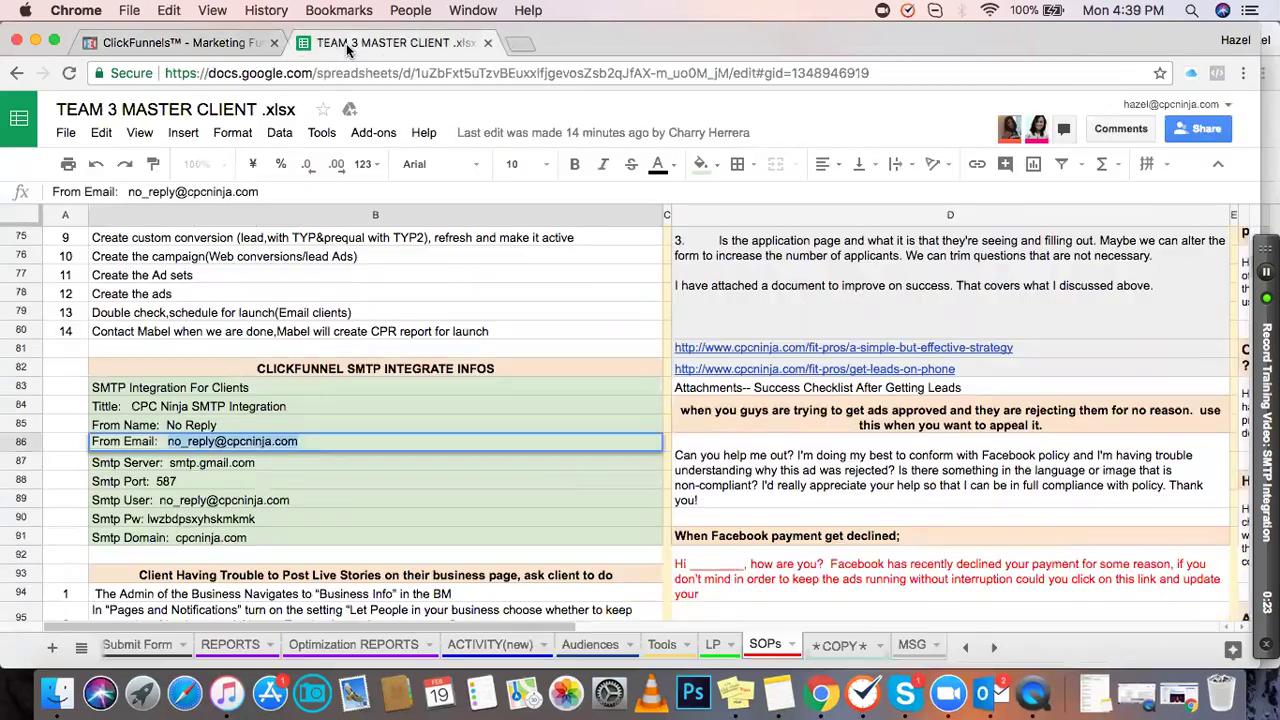
double_click(256, 460)
left_click_drag(256, 460, 177, 460)
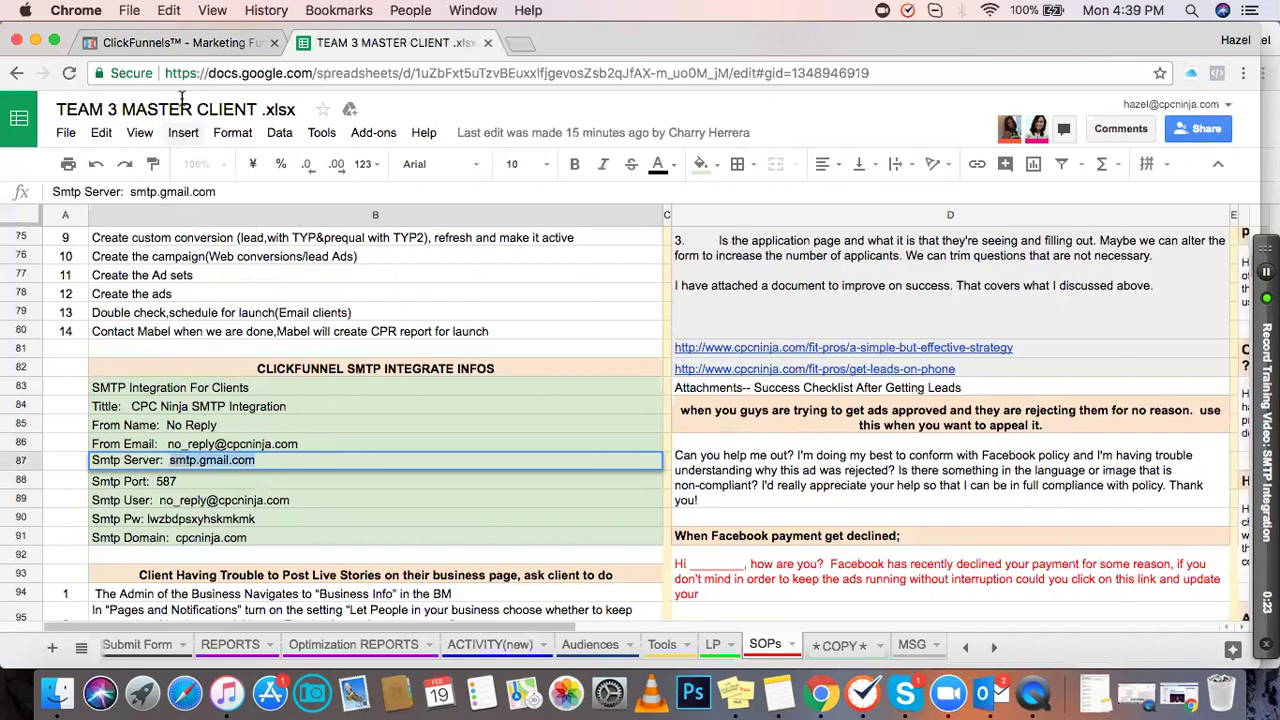
left_click(181, 43)
left_click(405, 393)
key("super+v")
Step: Open the Smtp Port cell B88 in the sheet to copy its value
left_click(385, 43)
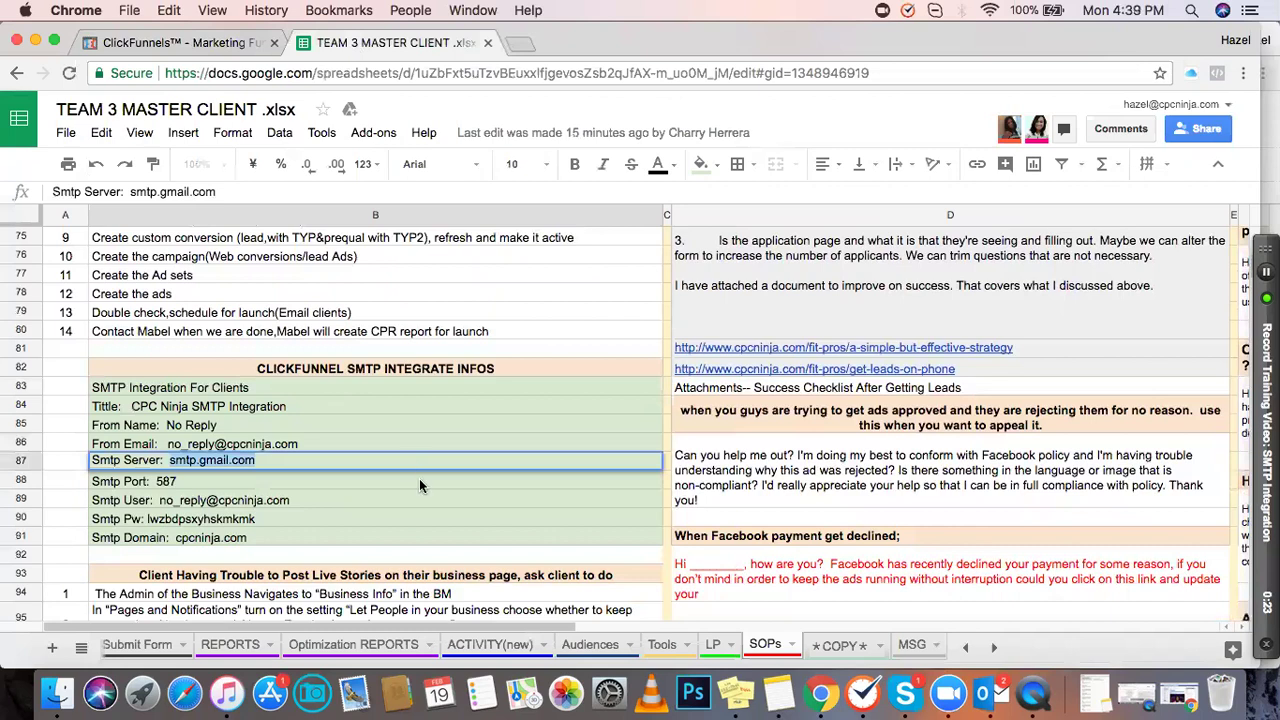
double_click(260, 478)
right_click(183, 477)
left_click(163, 481)
Step: Put port 587 from the sheet into the SMTP Port field
left_click_drag(156, 479, 175, 479)
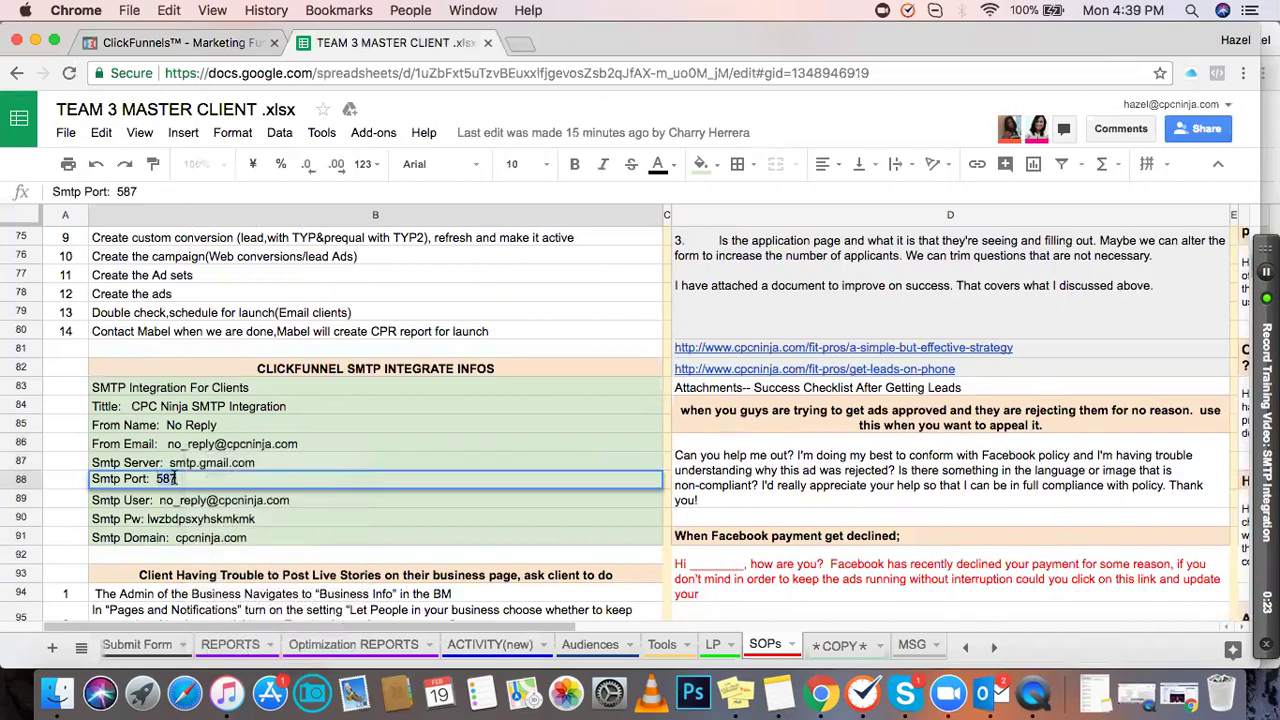
left_click(175, 43)
left_click(645, 402)
key("super+v")
Step: Copy the SMTP user address from cell B89 into the SMTP User field
left_click(380, 43)
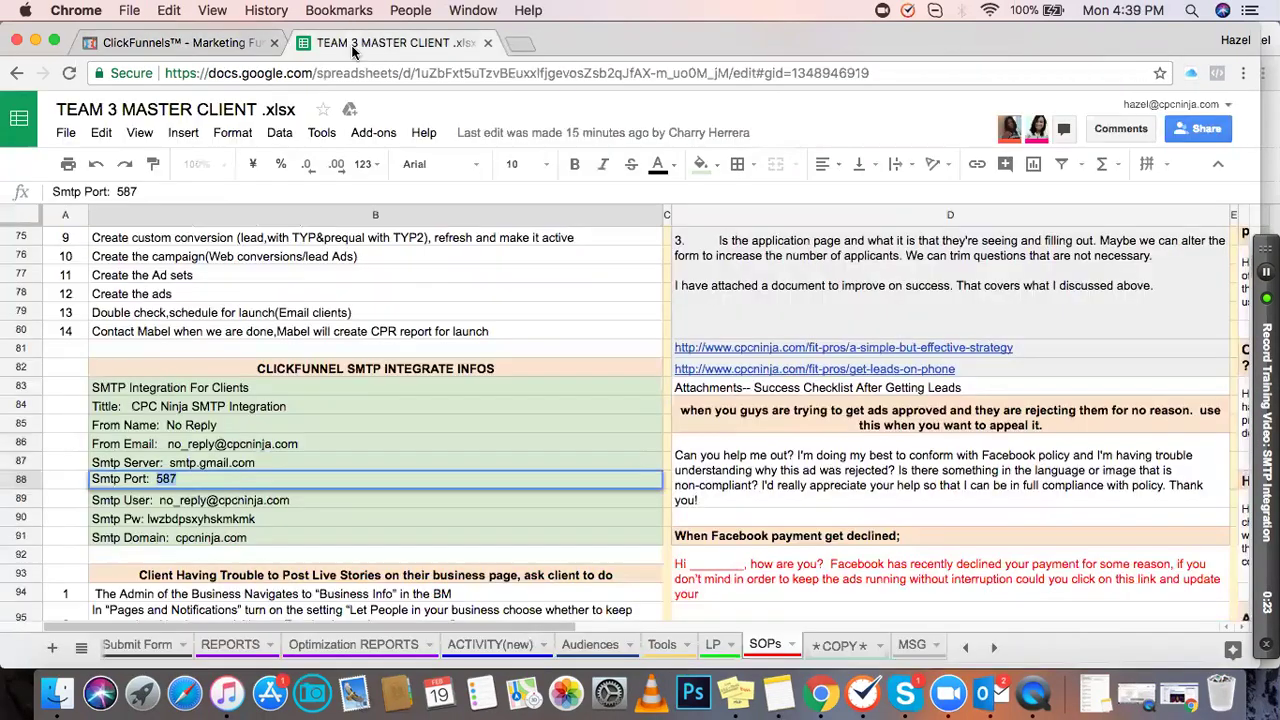
left_click(176, 505)
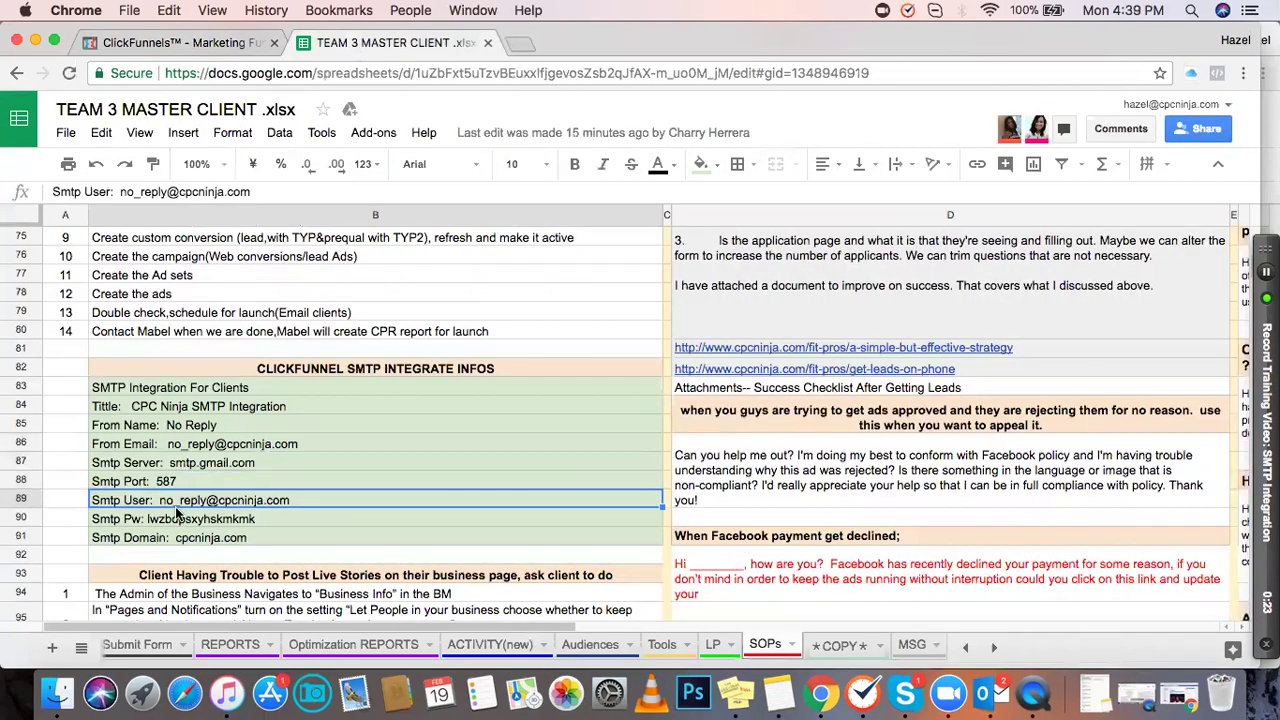
double_click(297, 504)
left_click_drag(299, 500, 168, 500)
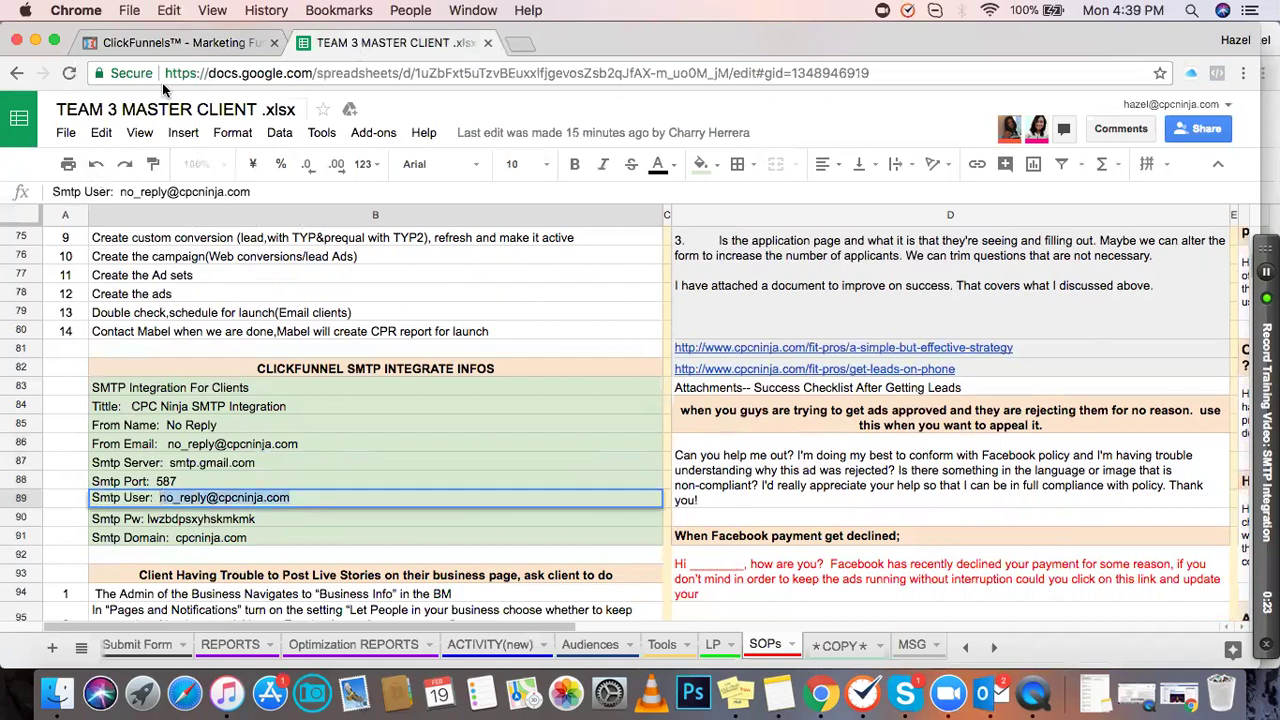
left_click(170, 43)
left_click(395, 463)
key("super+v")
Step: Copy the SMTP password from the sheet into the SMTP Password field
left_click(388, 44)
left_click(274, 518)
left_click_drag(254, 516, 141, 513)
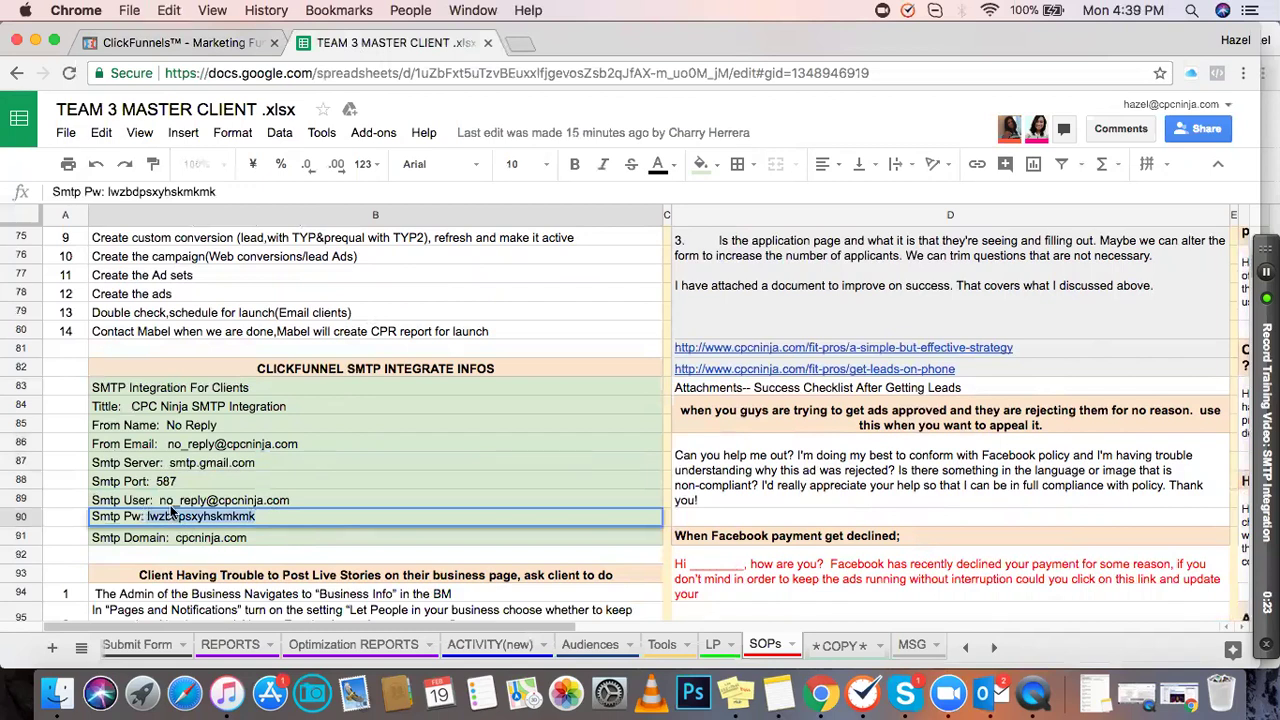
left_click(218, 44)
left_click(658, 463)
key("super+v")
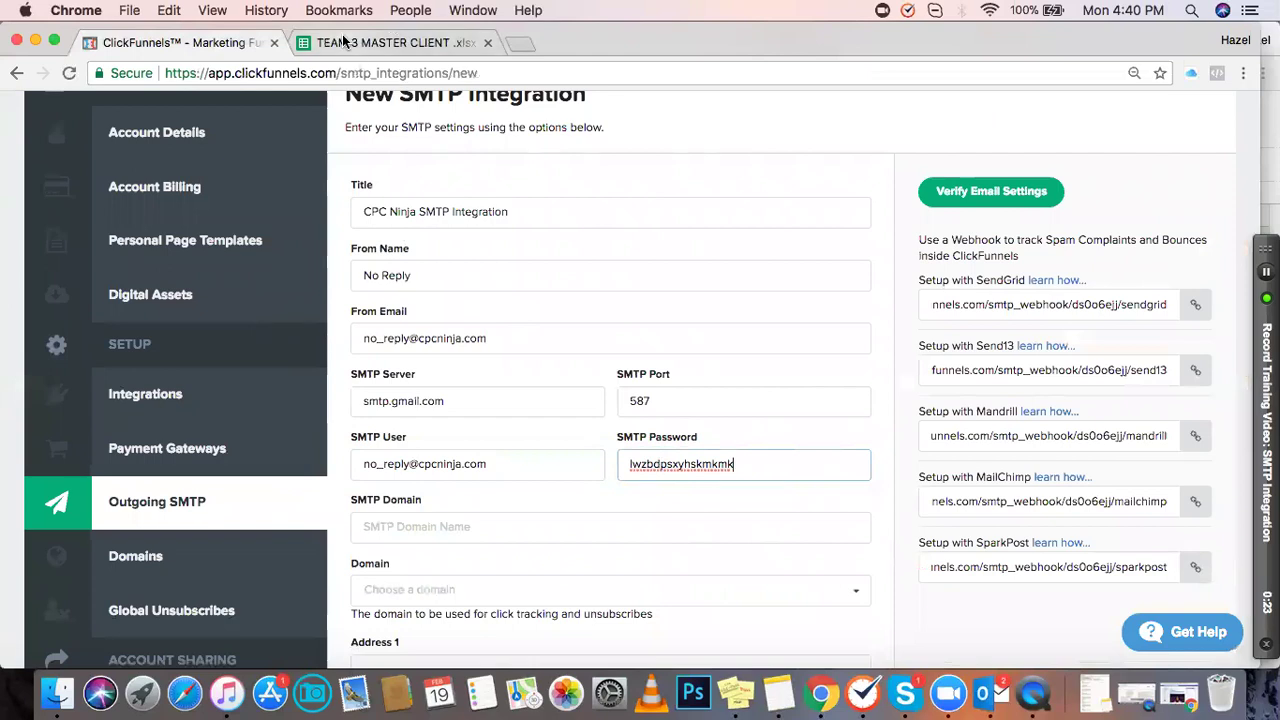
Step: Copy the domain cpcninja.com from the sheet into the SMTP Domain field
left_click(365, 43)
left_click(256, 540)
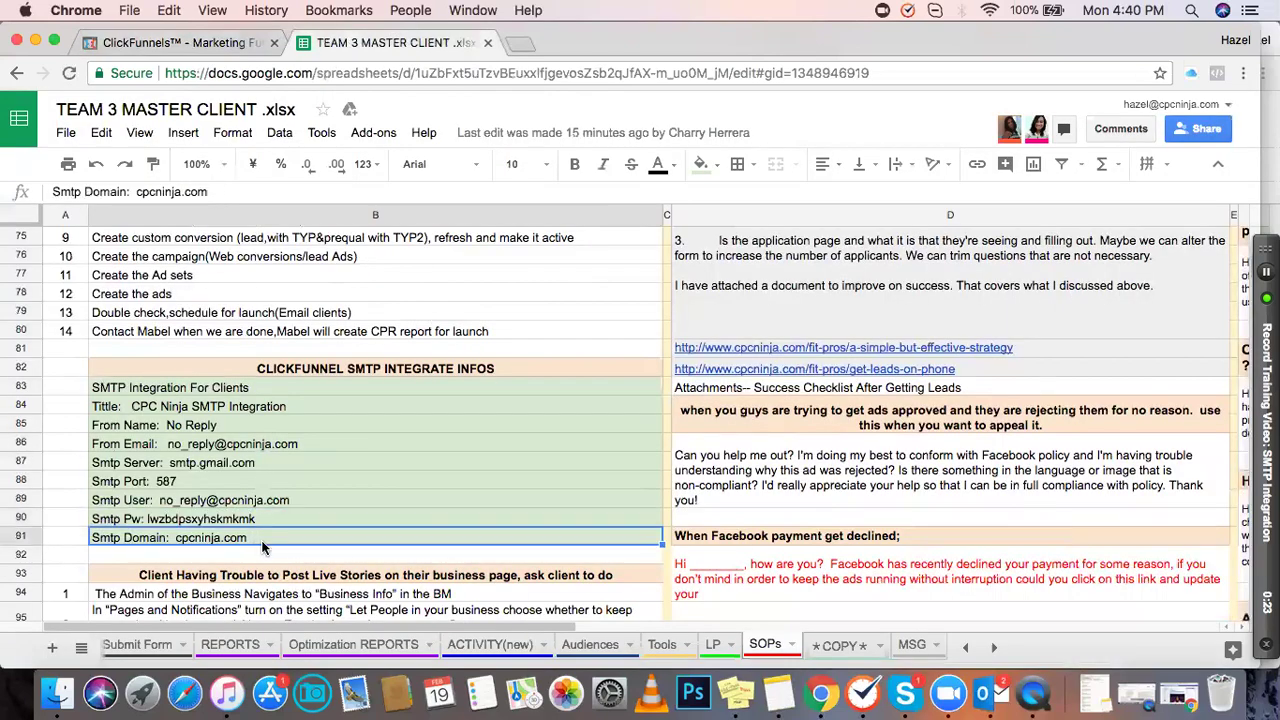
double_click(256, 540)
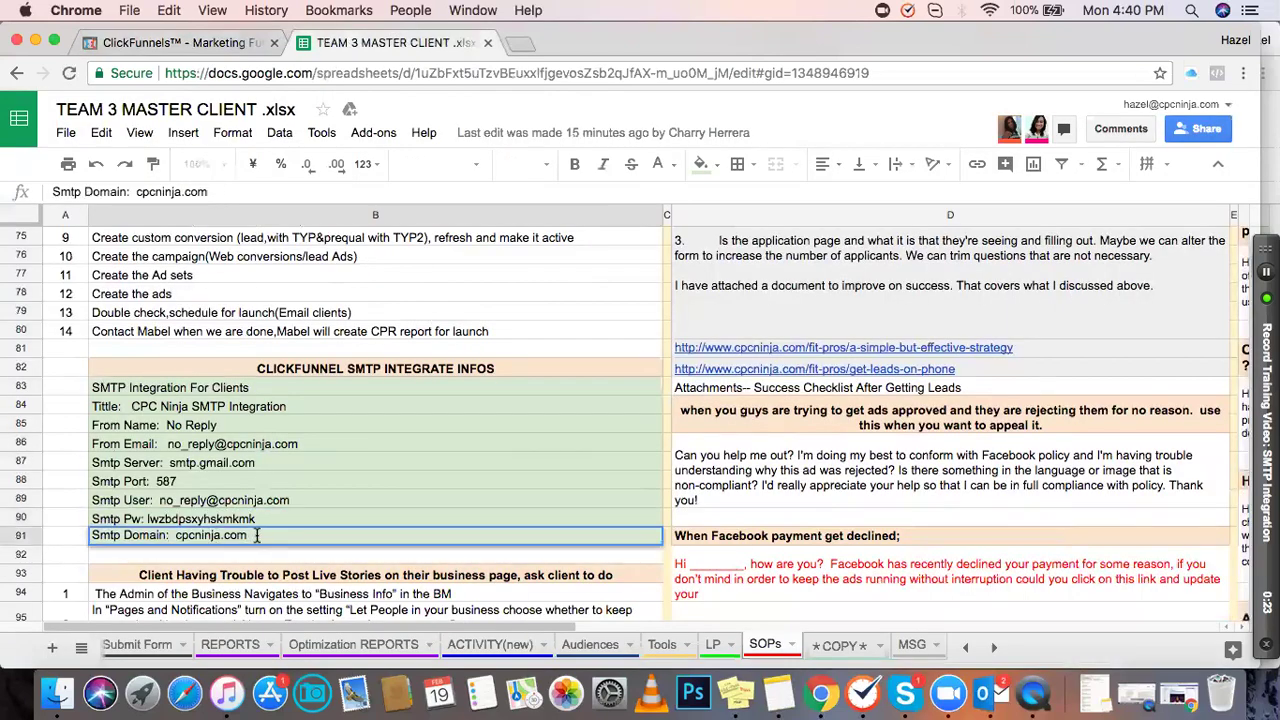
left_click_drag(250, 535, 178, 535)
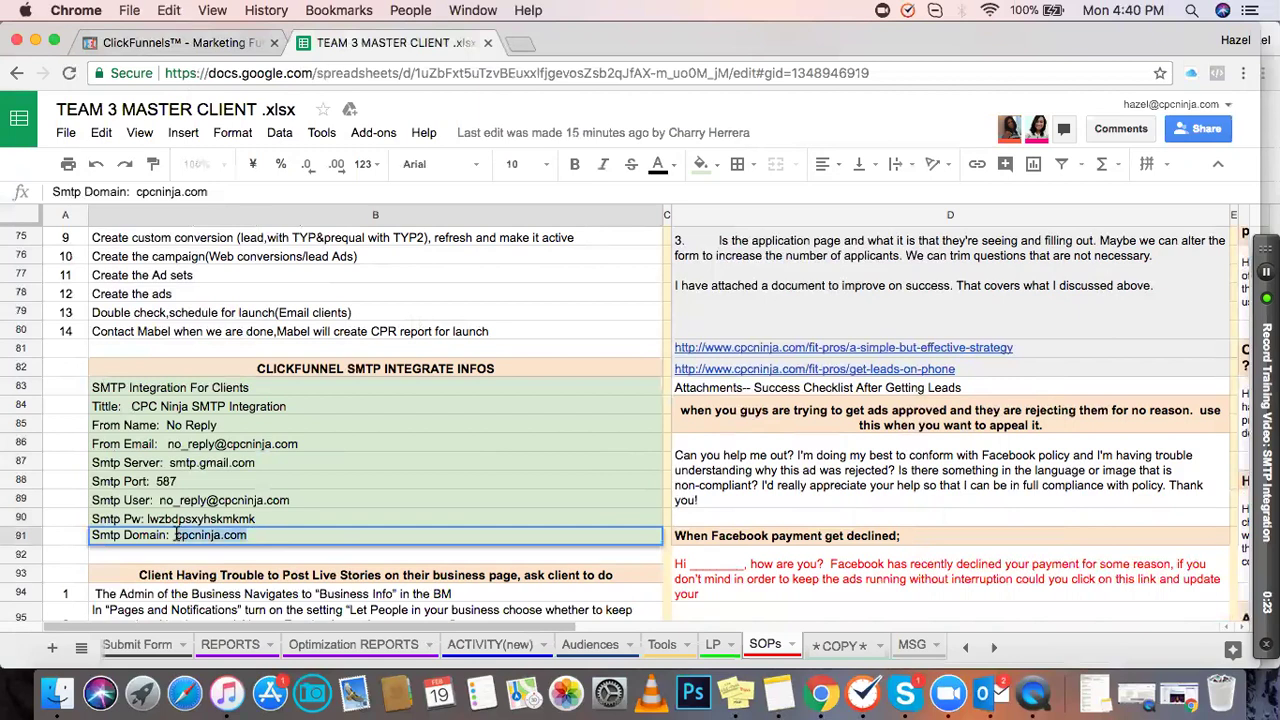
left_click(138, 45)
left_click(410, 530)
key("cmd+v")
left_click(475, 565)
Step: Recheck the server entry in the sheet, then choose gothrive.info as the tracking domain
scroll(475, 565, "down", 3)
scroll(549, 443, "up", 3)
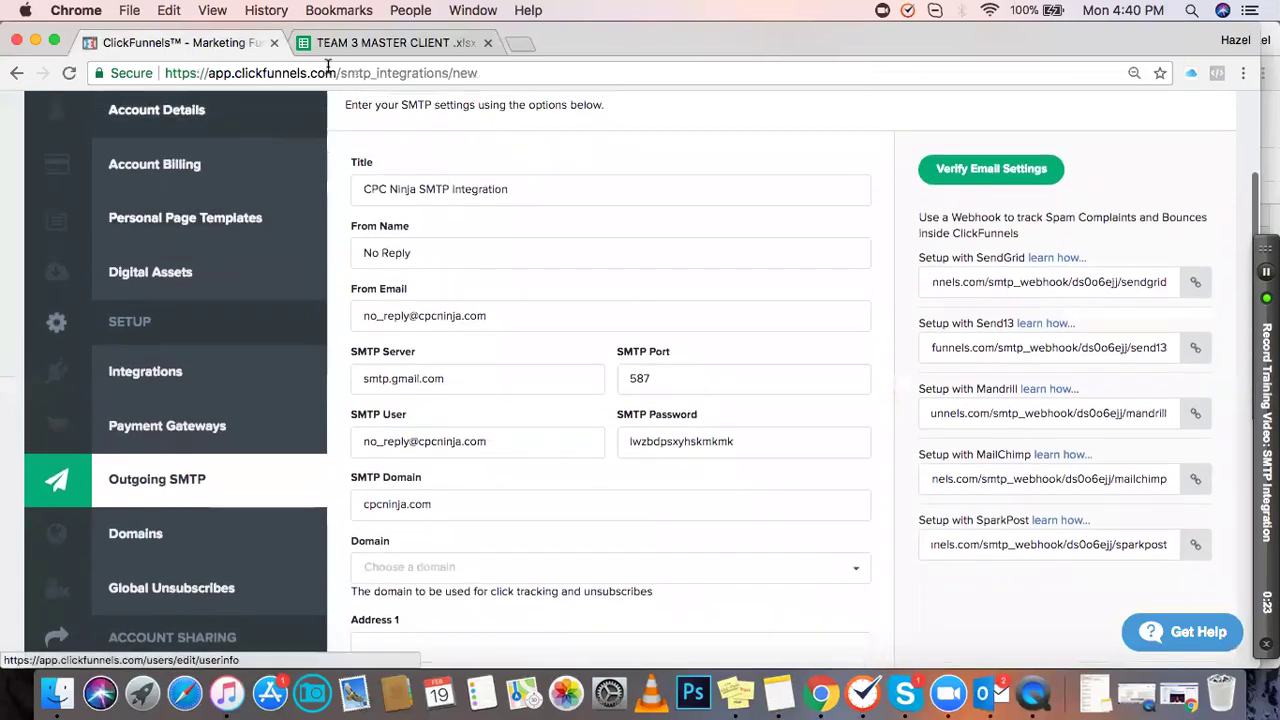
left_click(349, 43)
left_click(353, 461)
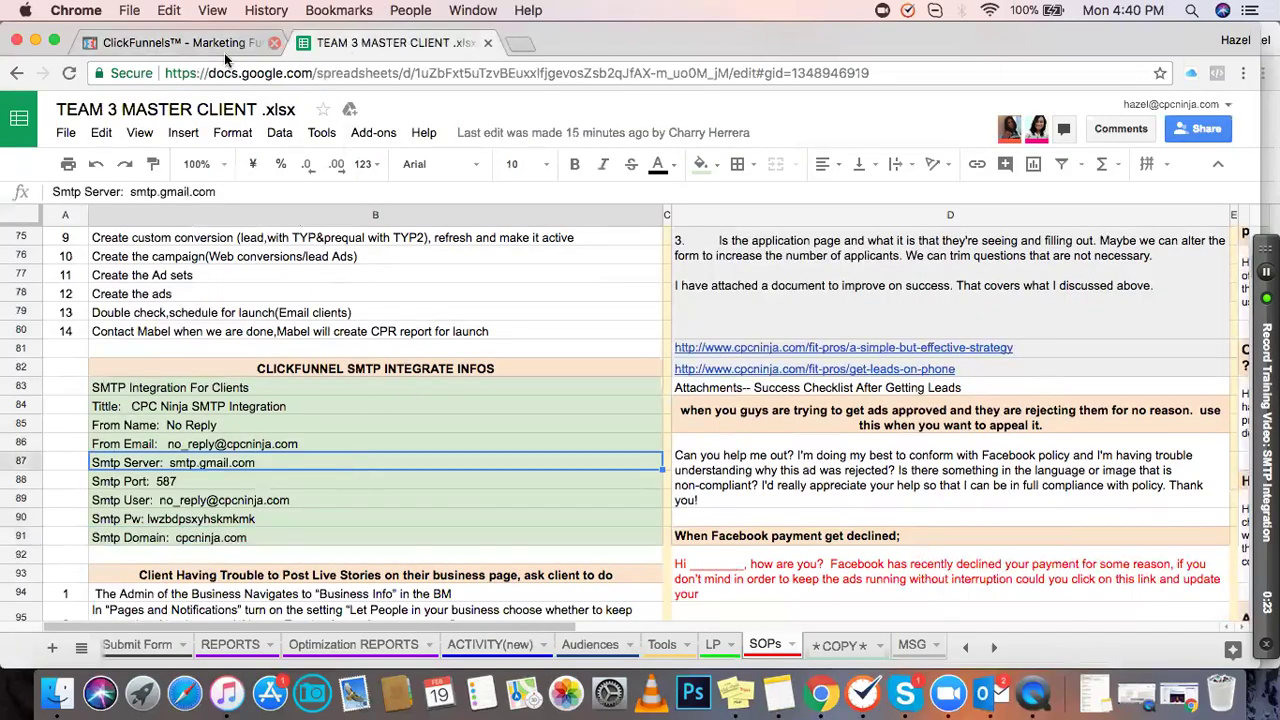
left_click(173, 43)
scroll(552, 332, "down", 2)
left_click(539, 489)
left_click(483, 518)
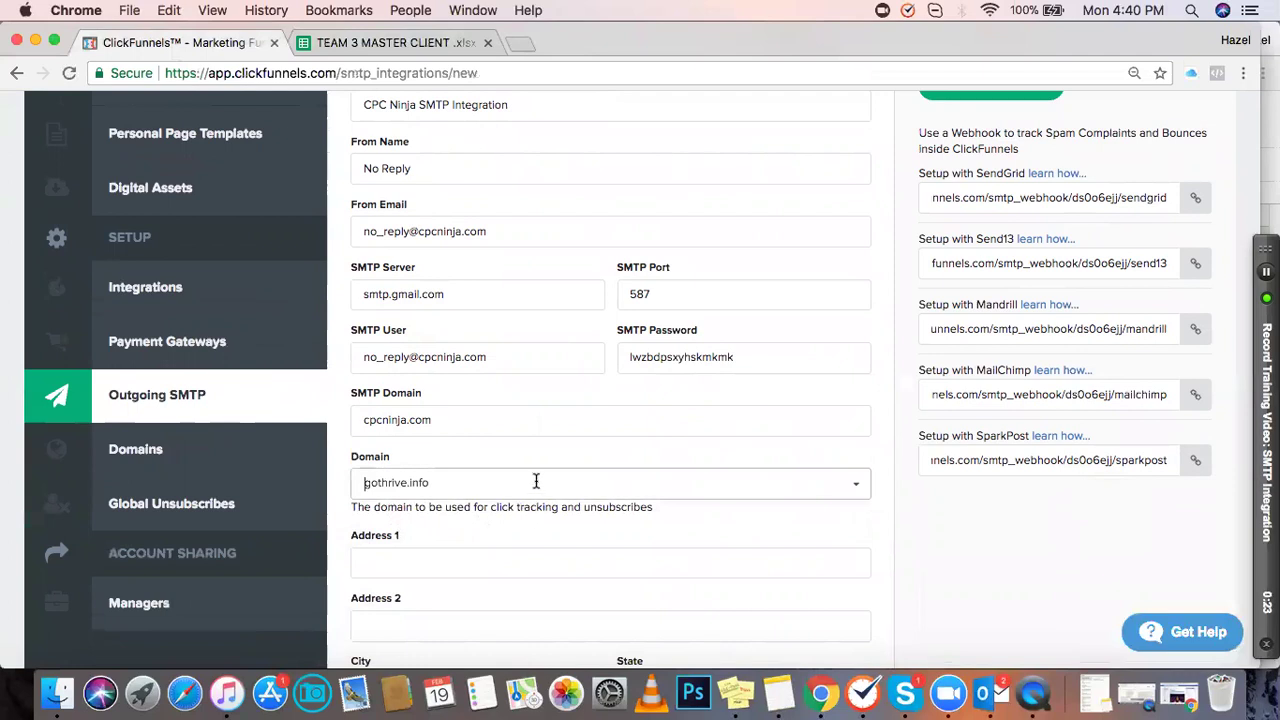
left_click(536, 482)
left_click(968, 527)
Step: Make CPC Ninja SMTP Integration the default SMTP integration and save it
scroll(459, 478, "down", 1)
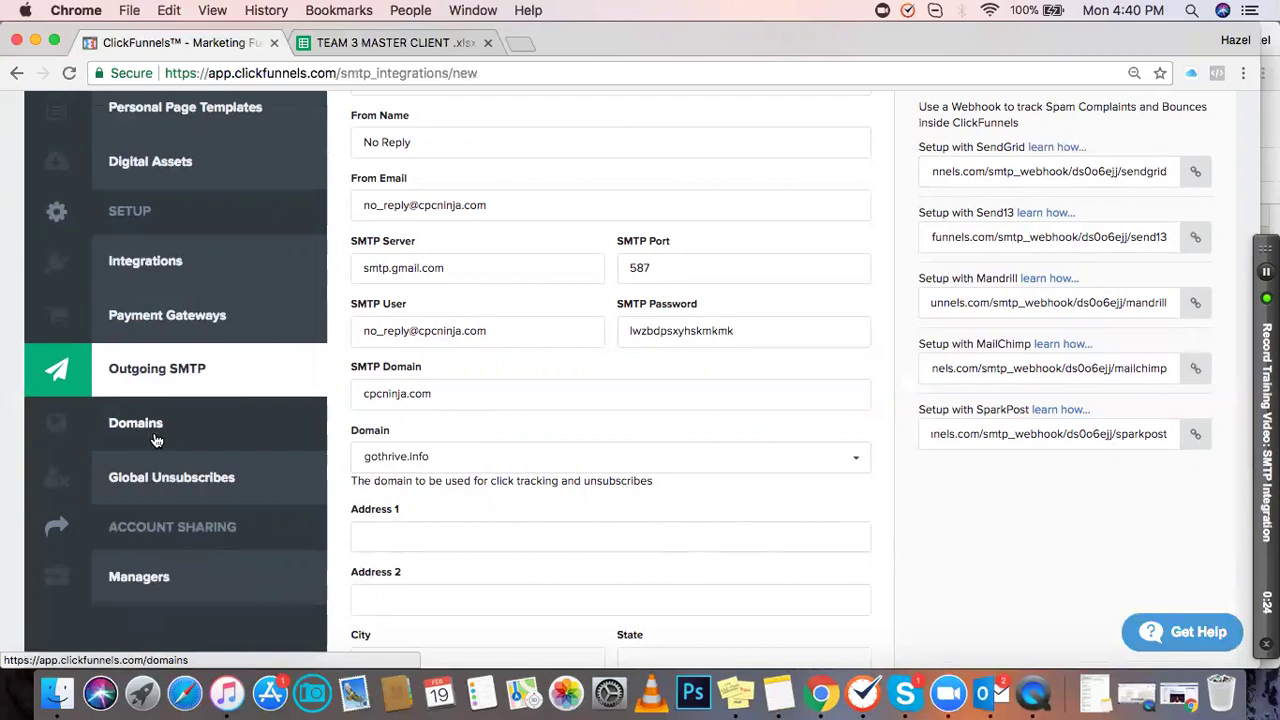
scroll(522, 438, "down", 1)
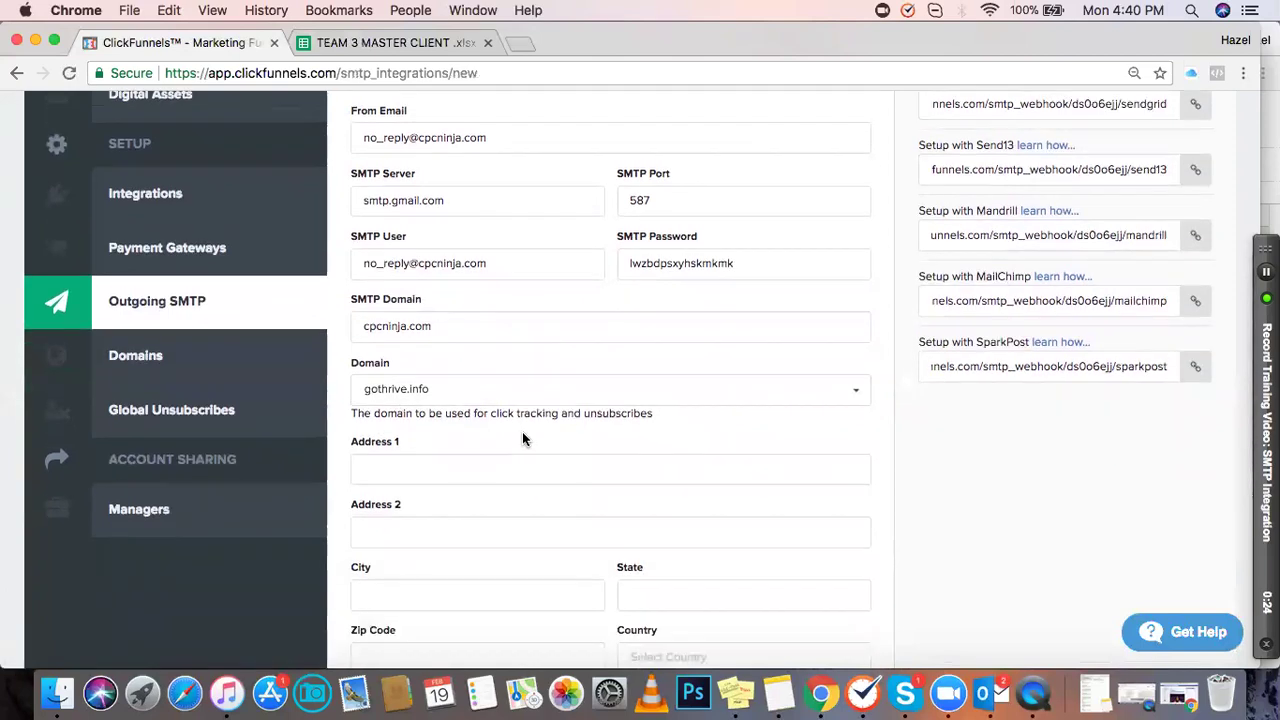
scroll(507, 360, "down", 1)
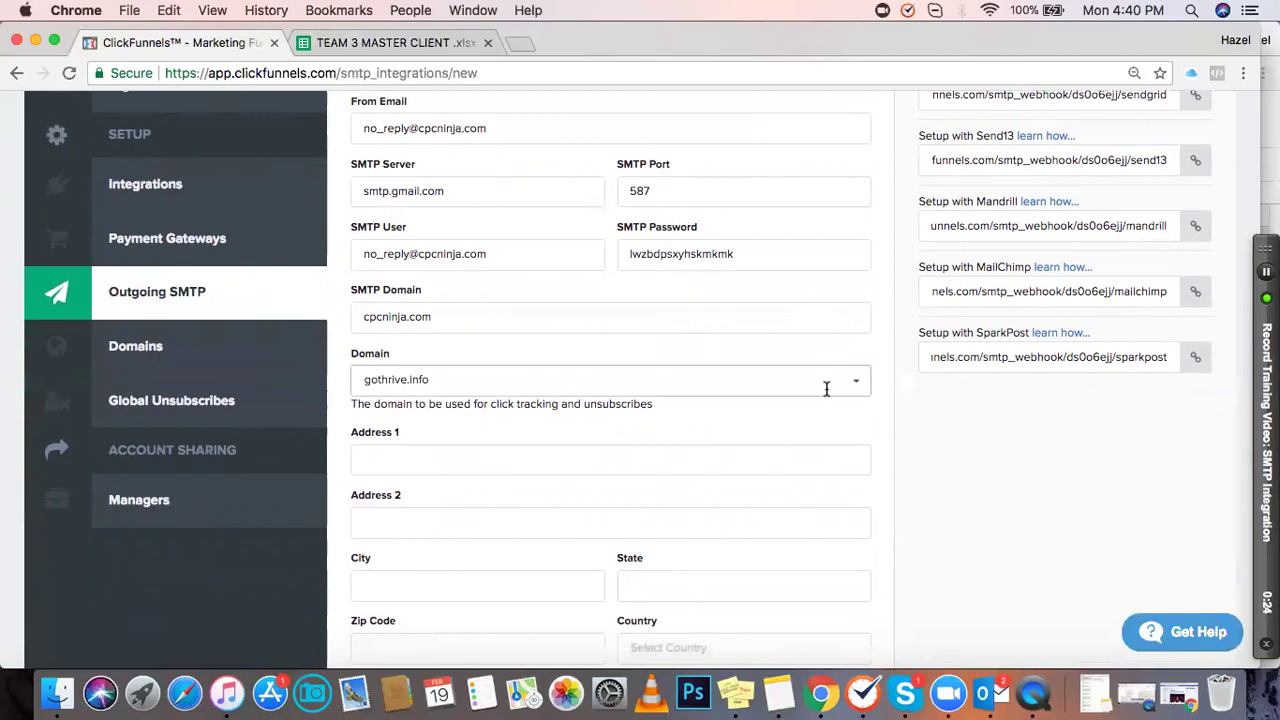
scroll(812, 435, "down", 7)
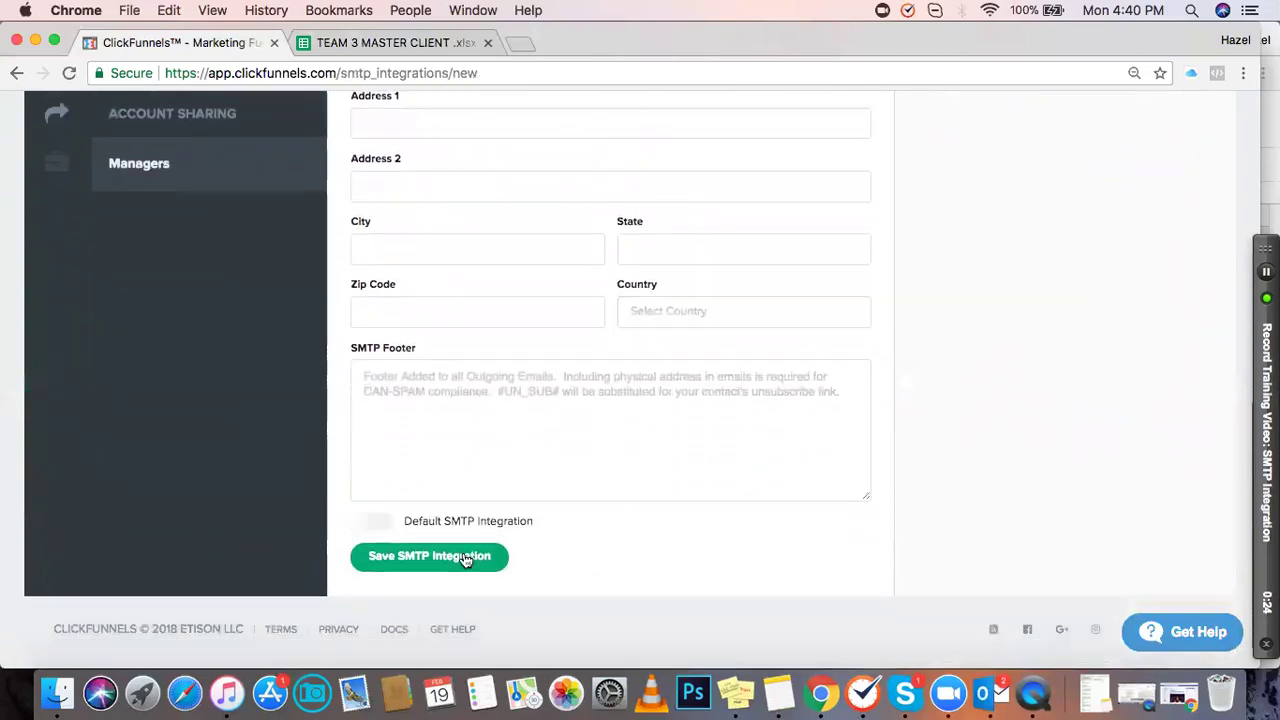
left_click(380, 526)
left_click(396, 563)
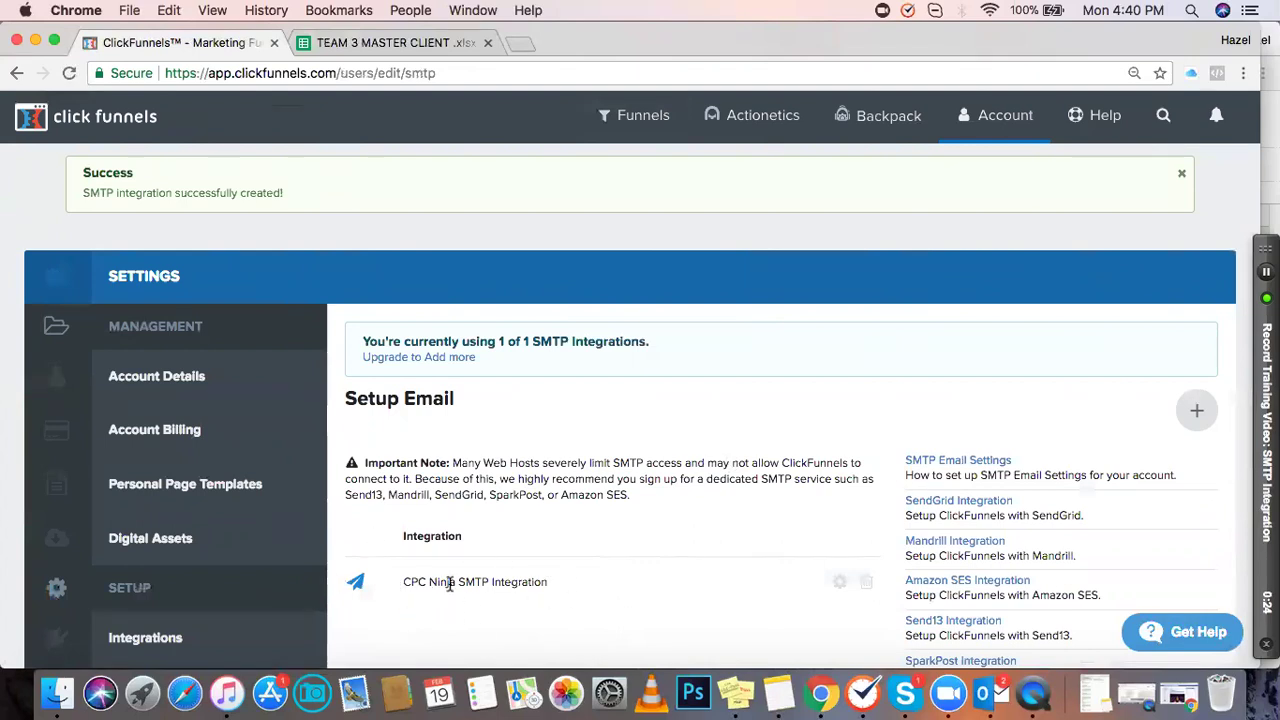
Step: Reopen CPC Ninja SMTP Integration and verify the password, smtp.gmail.com, port 587 and cpcninja.com
scroll(682, 539, "down", 2)
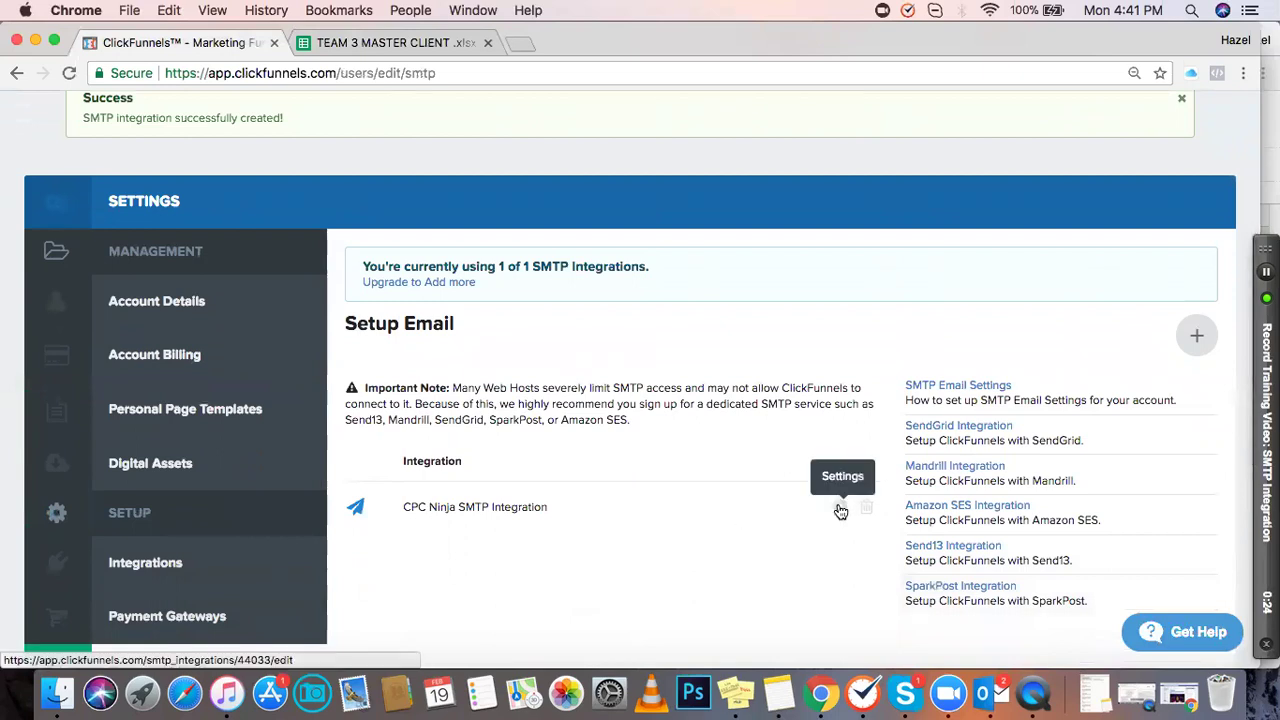
left_click(841, 509)
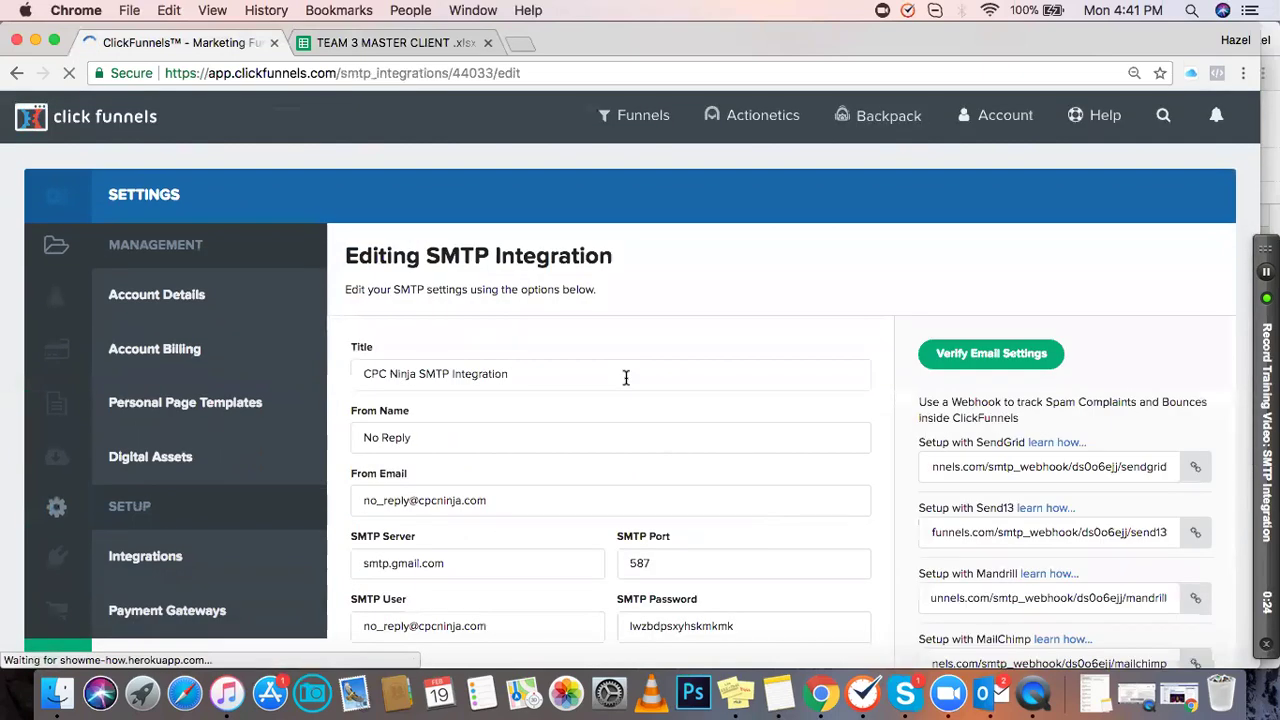
scroll(625, 378, "down", 5)
scroll(625, 378, "down", 10)
scroll(625, 378, "up", 8)
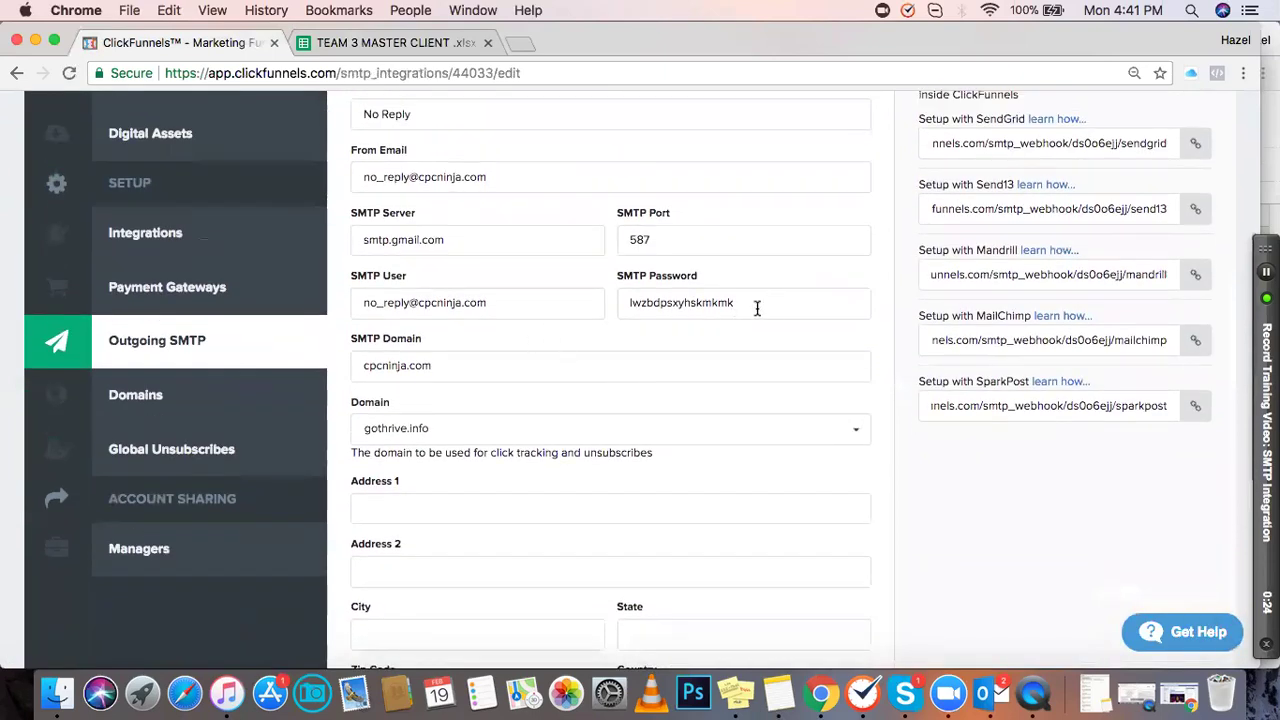
left_click_drag(757, 308, 614, 306)
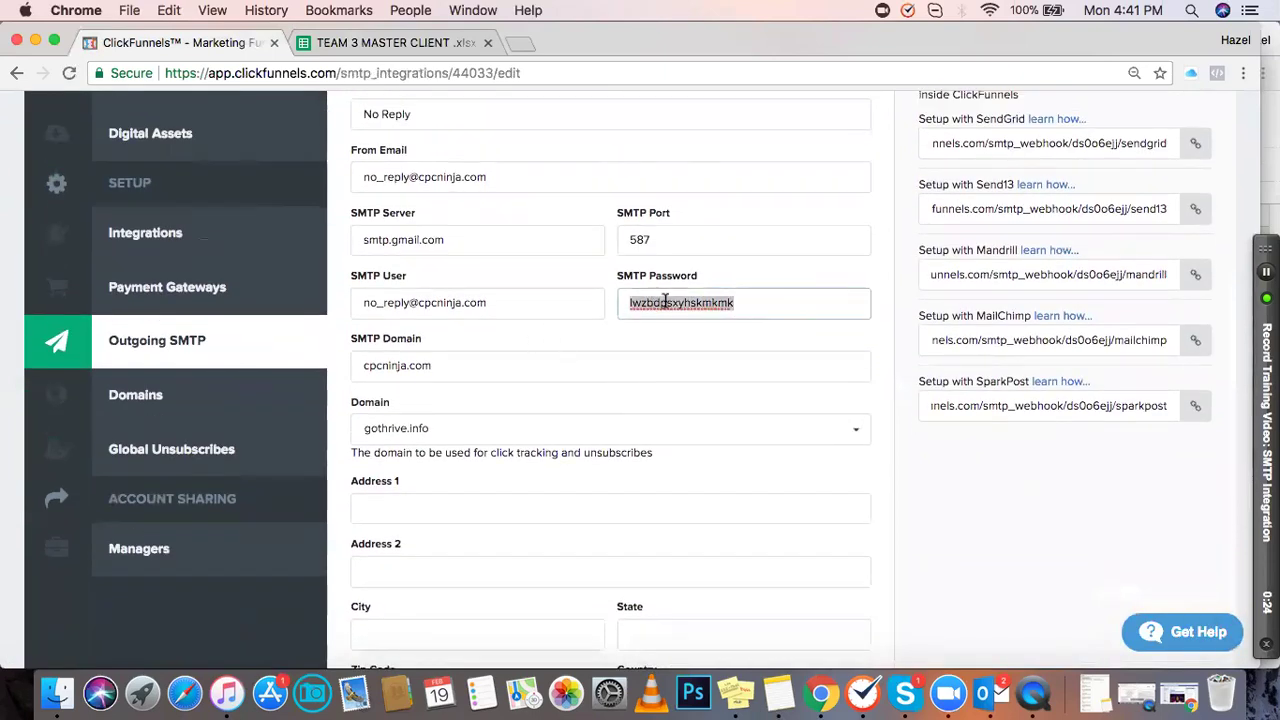
scroll(665, 302, "down", 5)
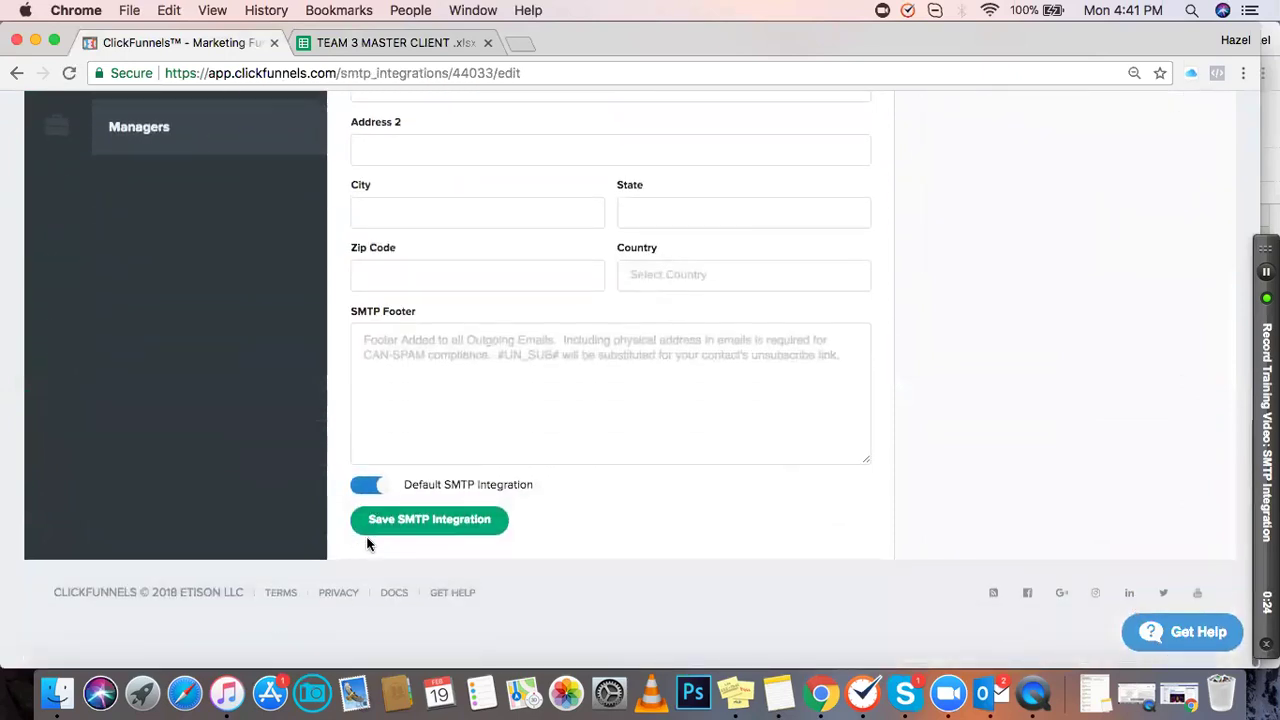
scroll(651, 391, "up", 8)
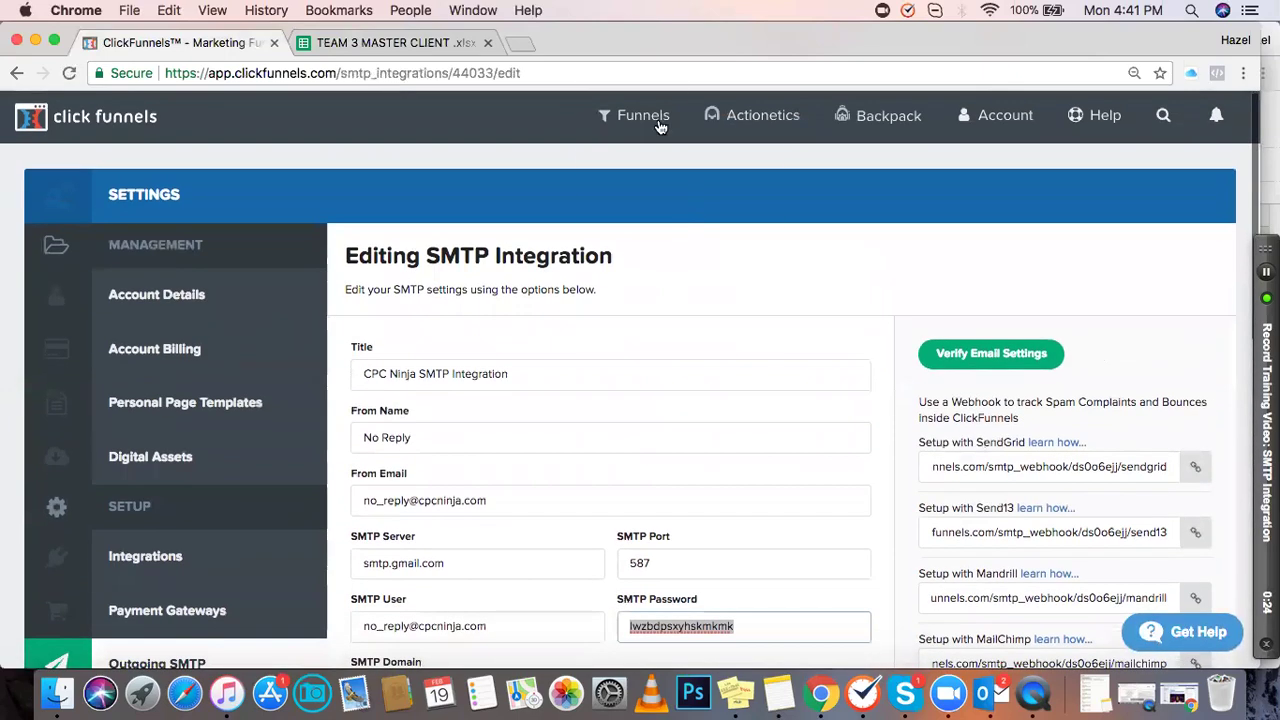
Step: Browse the funnel list and open the MFC Version 2.0 funnel
mouse_move(640, 125)
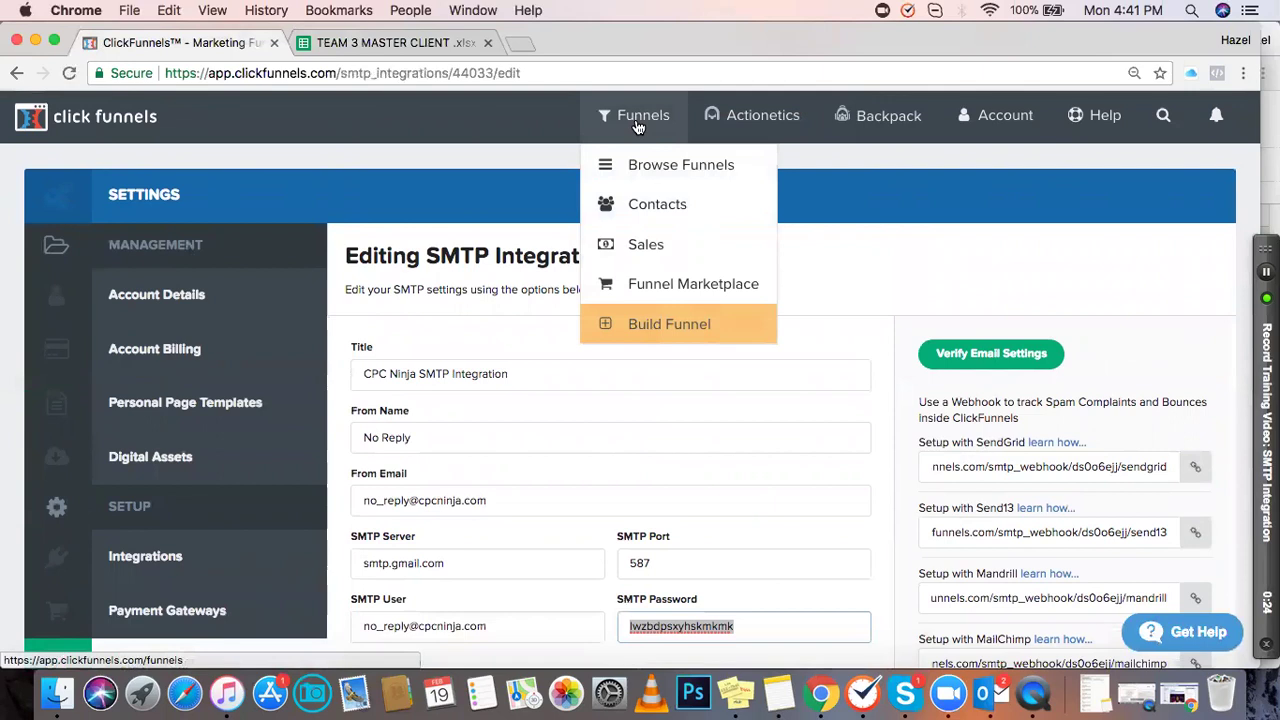
left_click(630, 167)
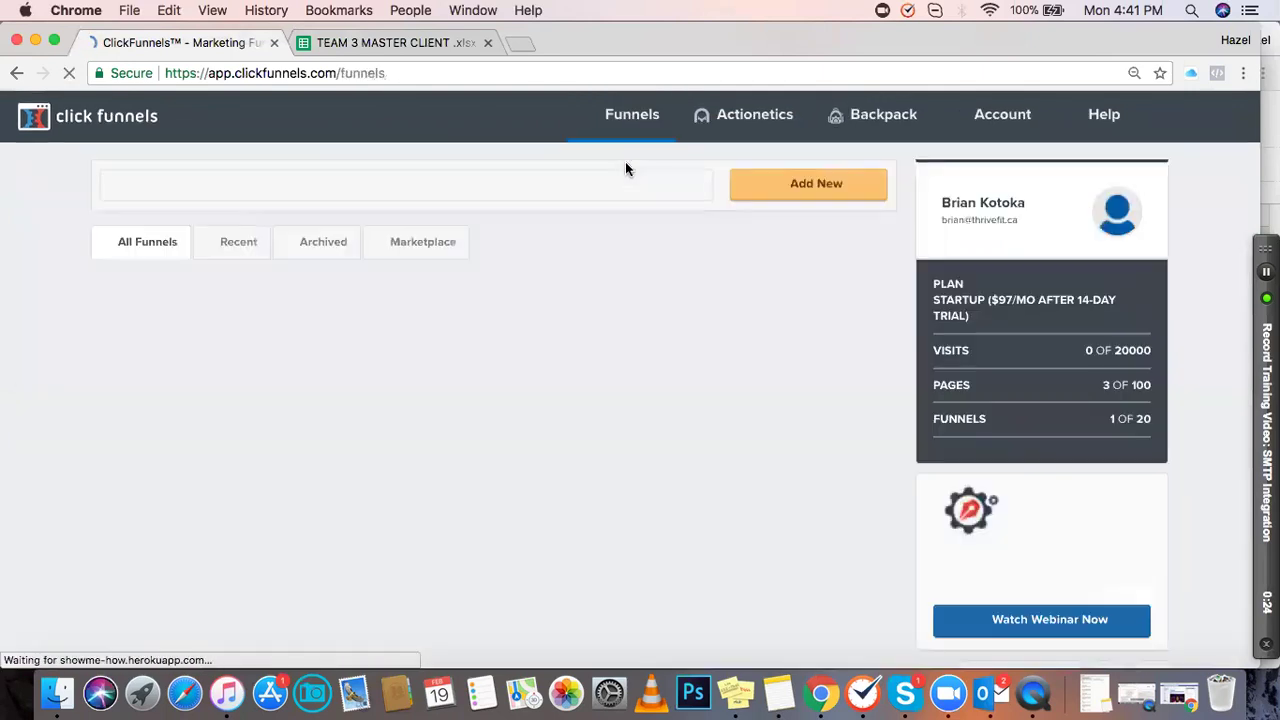
mouse_move(620, 130)
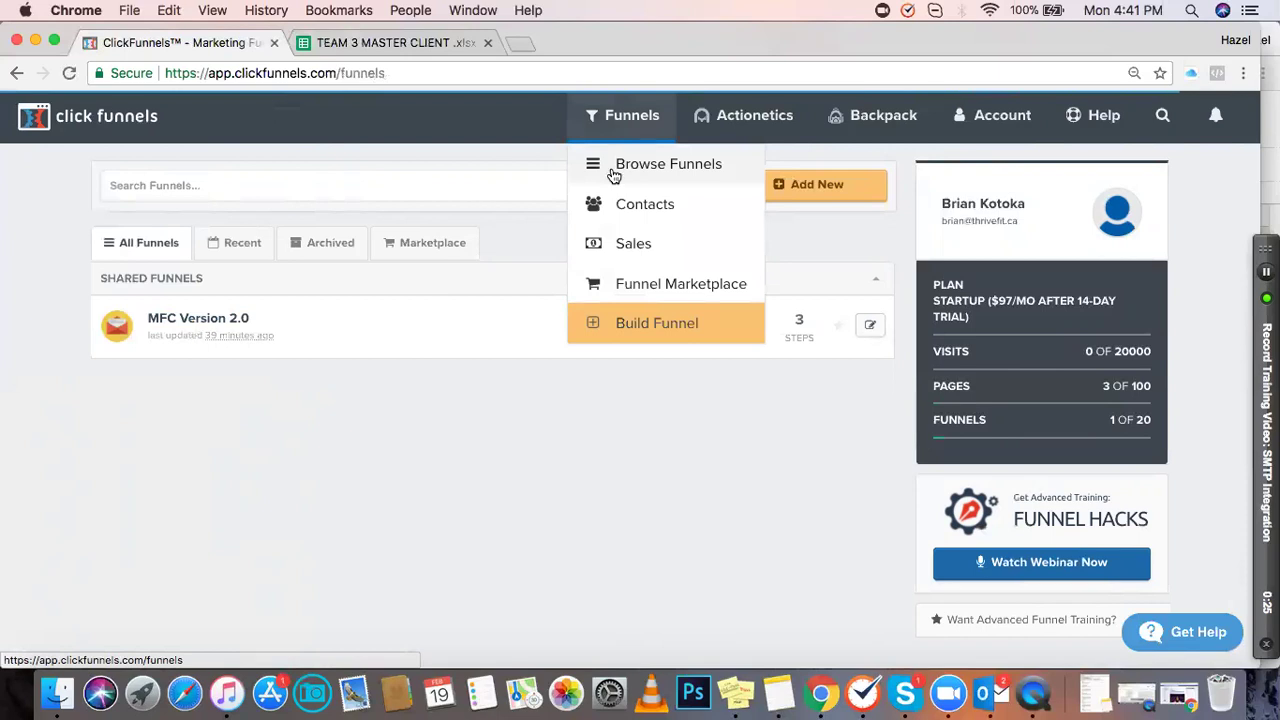
left_click(199, 320)
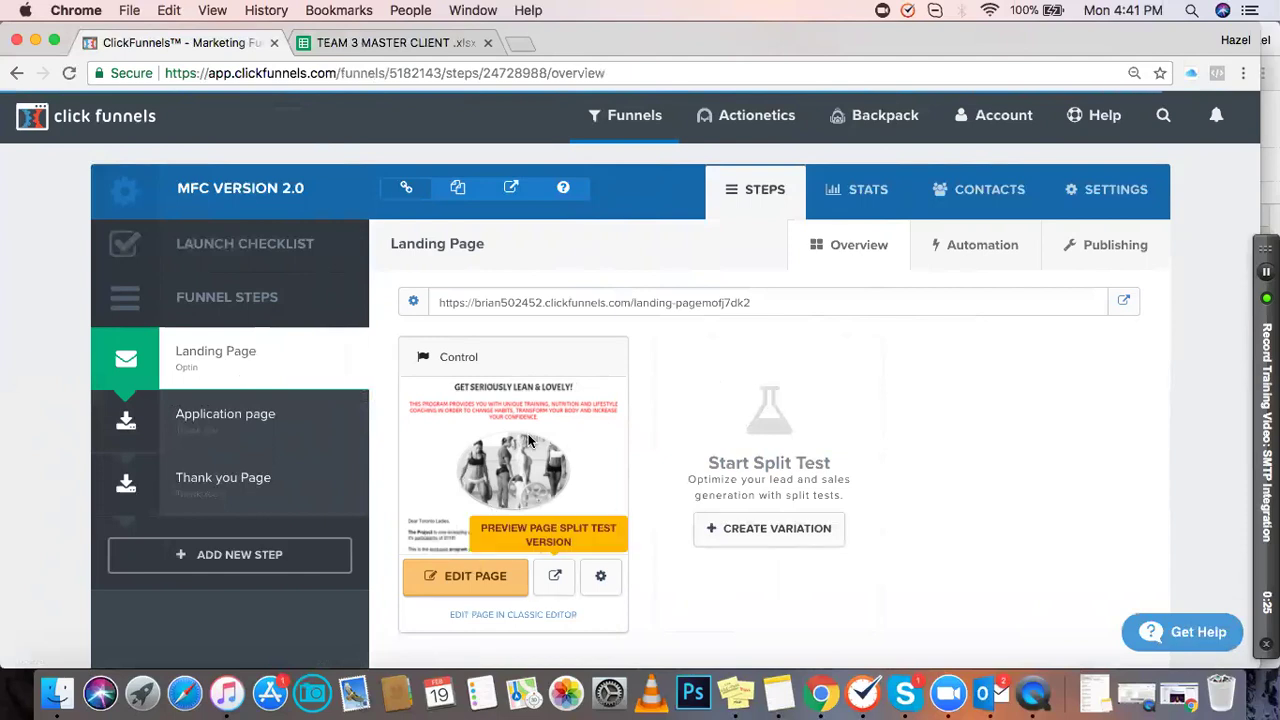
Step: Add a Landing Page automation action named 'Lead Notification' set to Email Notification
left_click(992, 253)
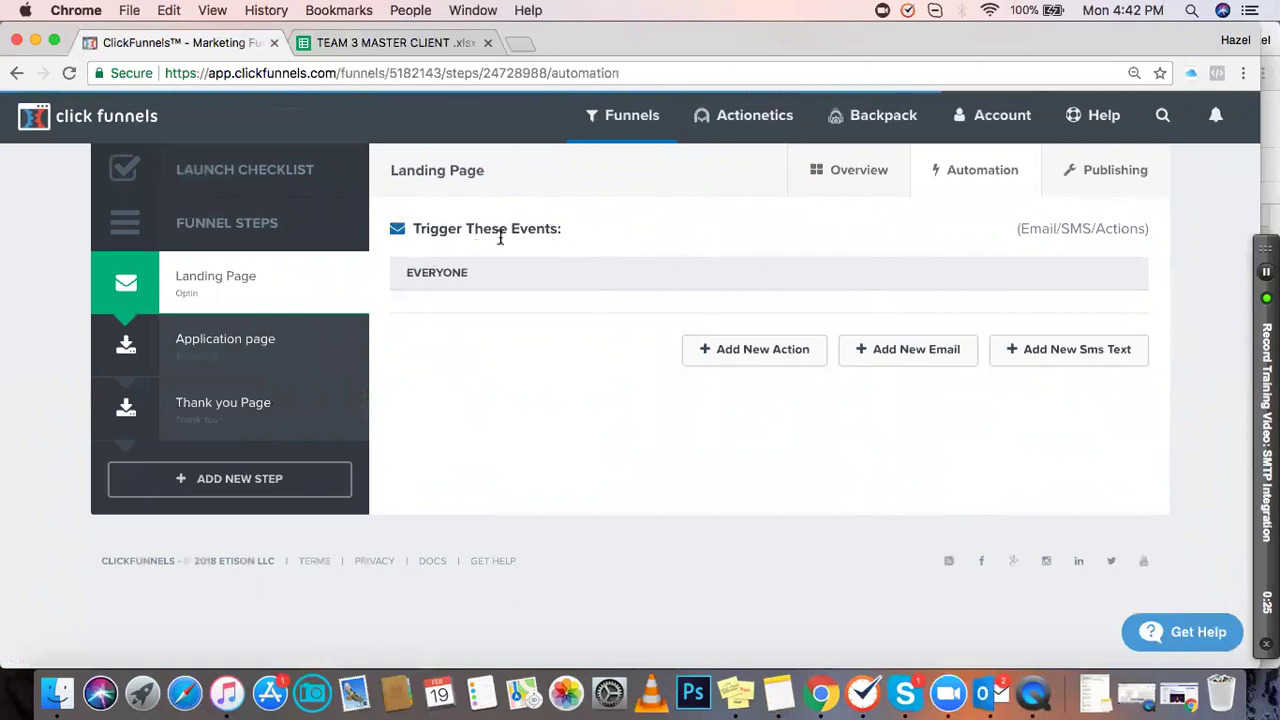
left_click(772, 352)
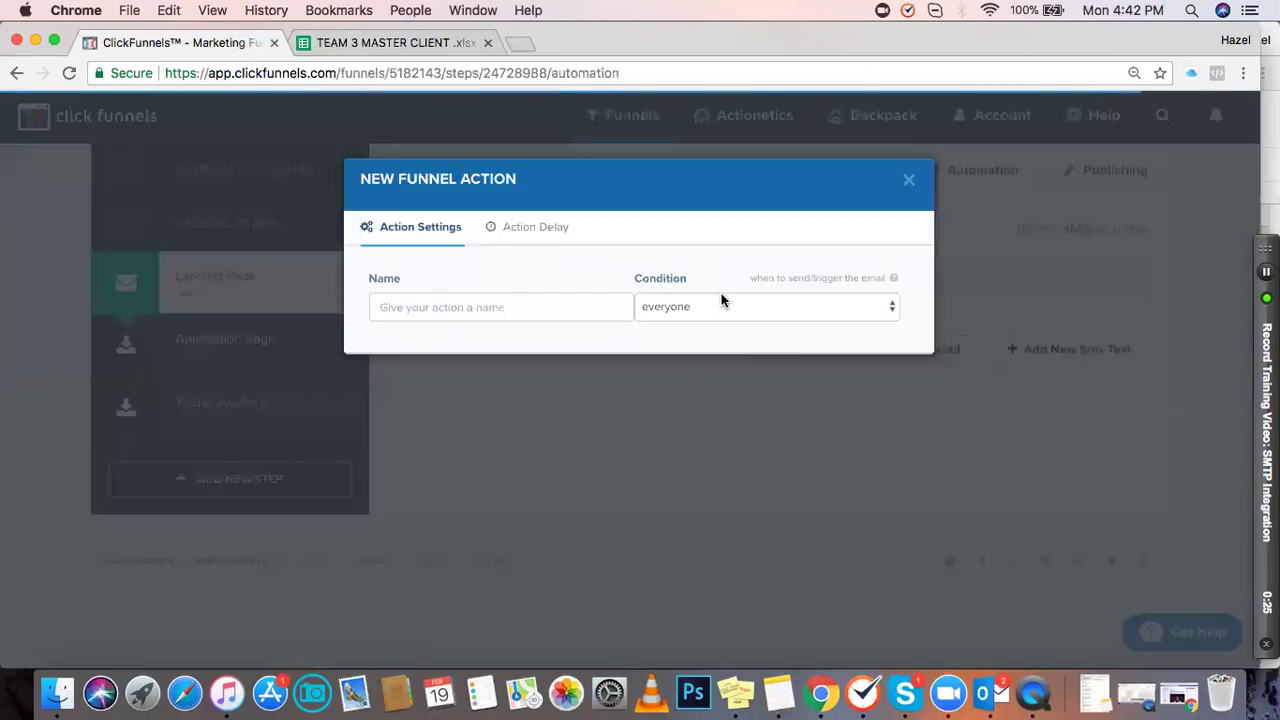
left_click(523, 313)
type("L")
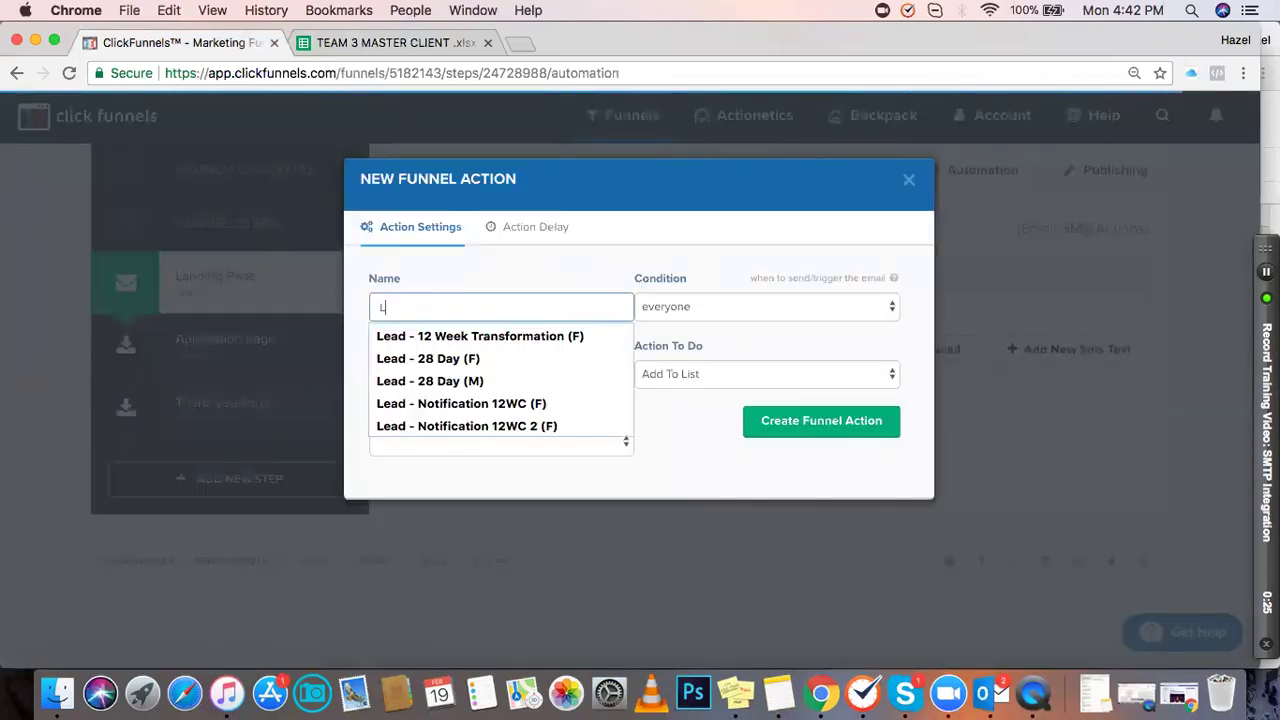
type("ead N")
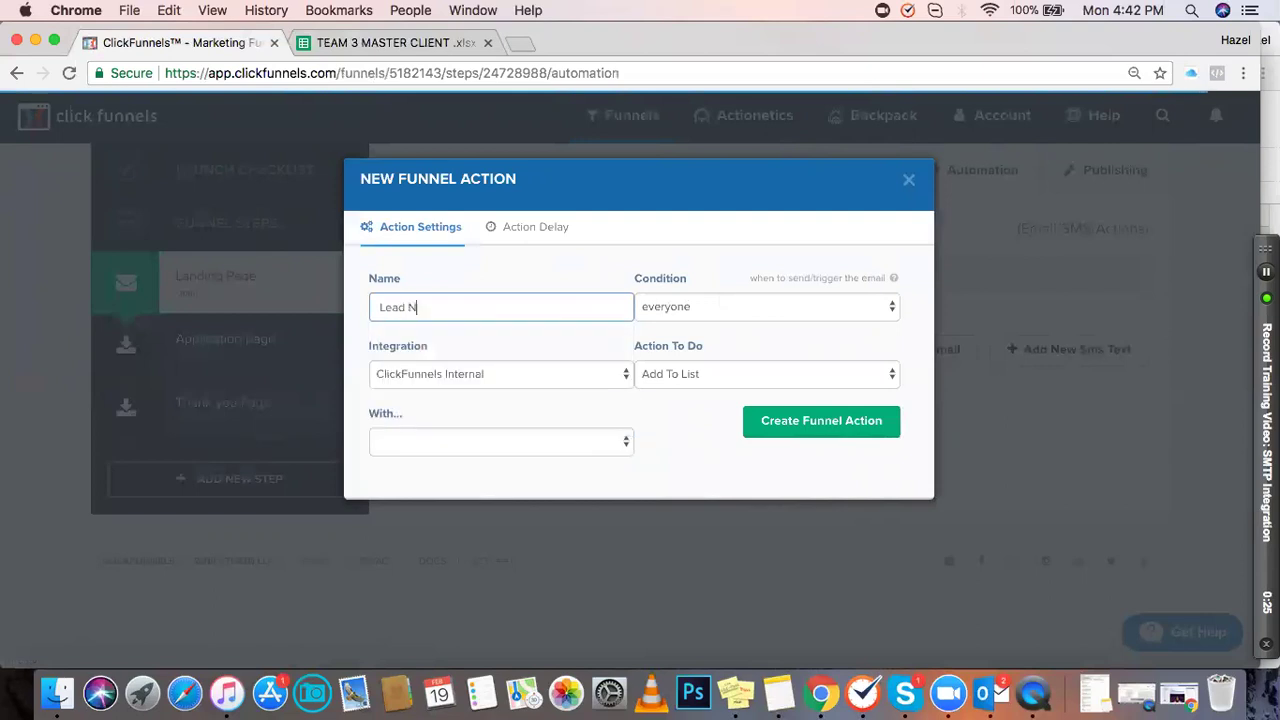
type("otification")
left_click(719, 377)
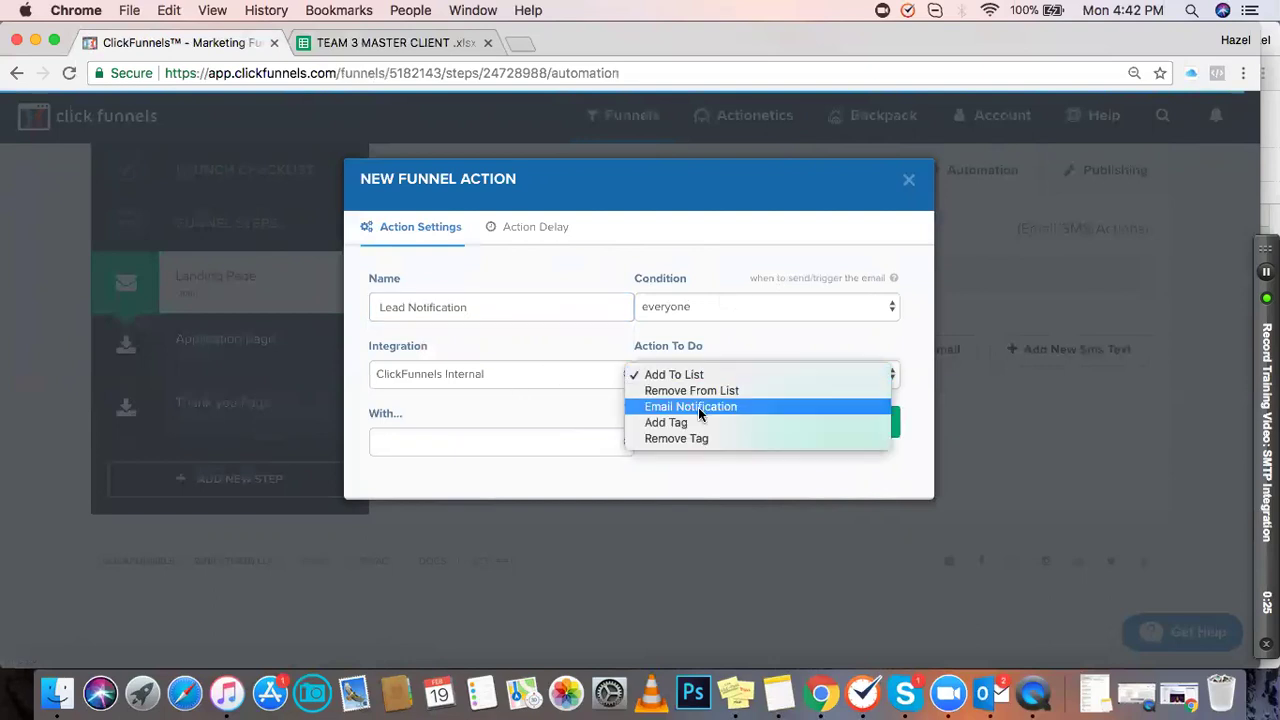
left_click(700, 407)
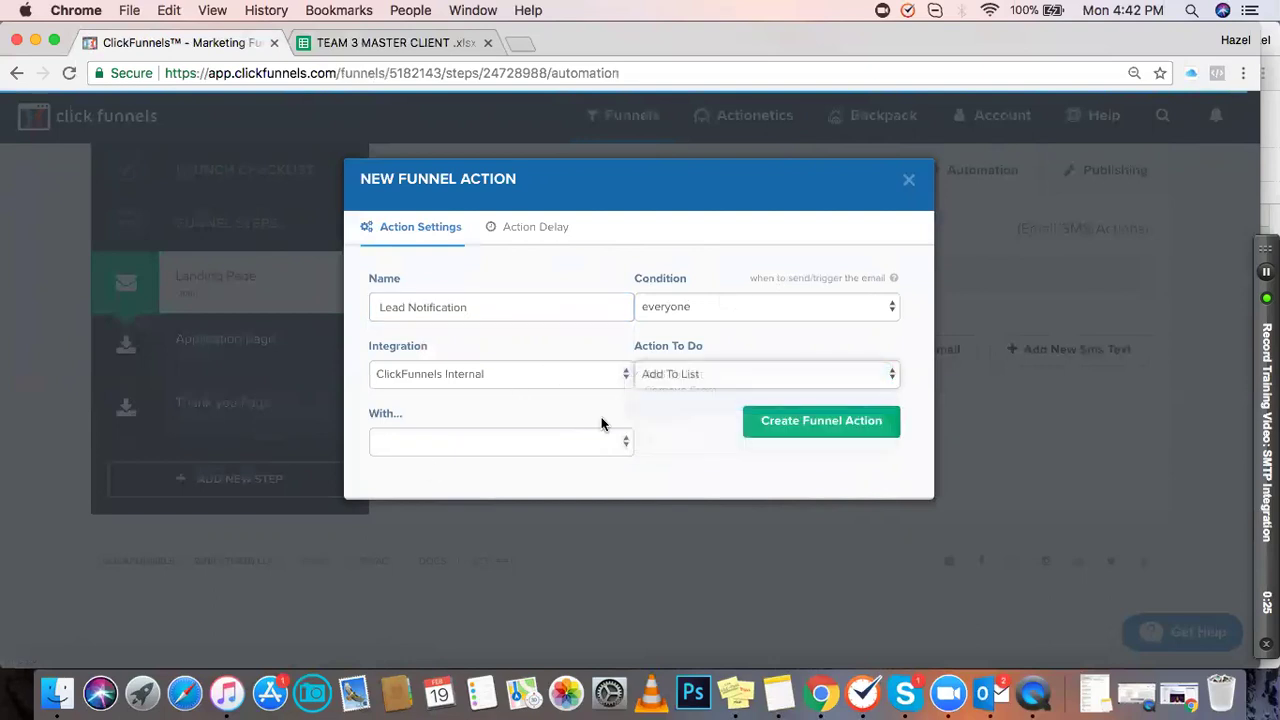
left_click(427, 443)
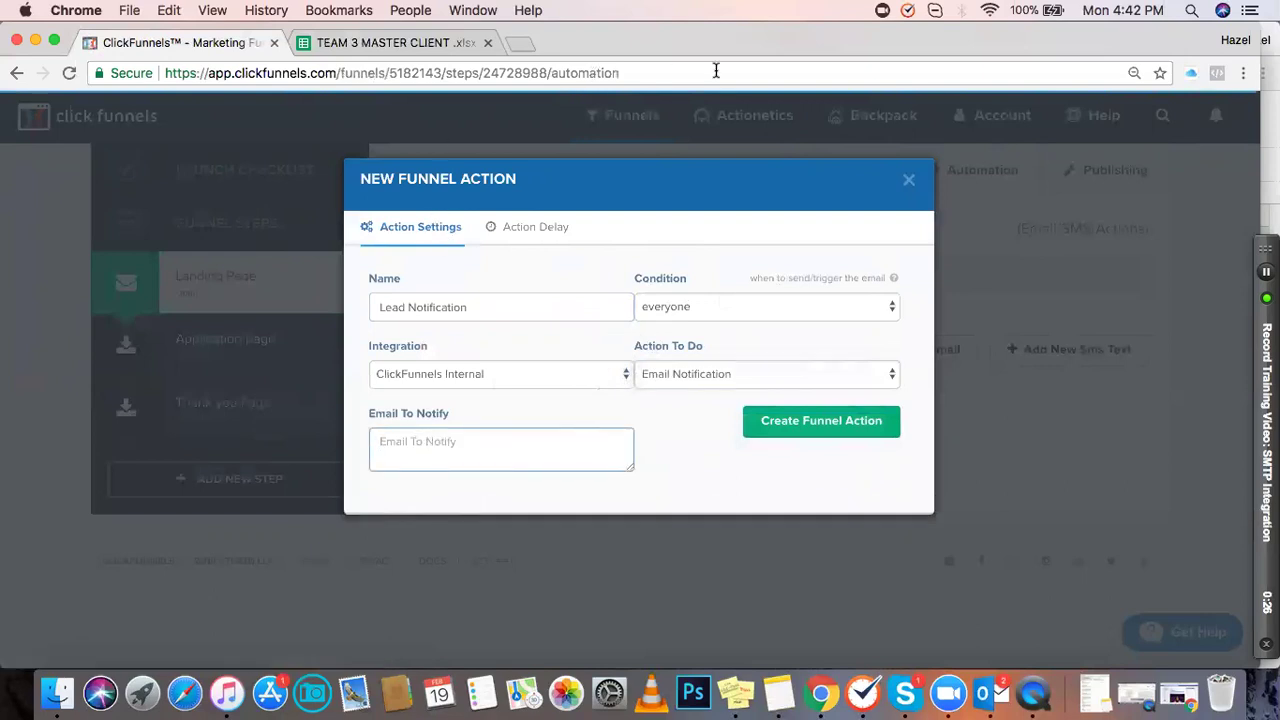
left_click(55, 41)
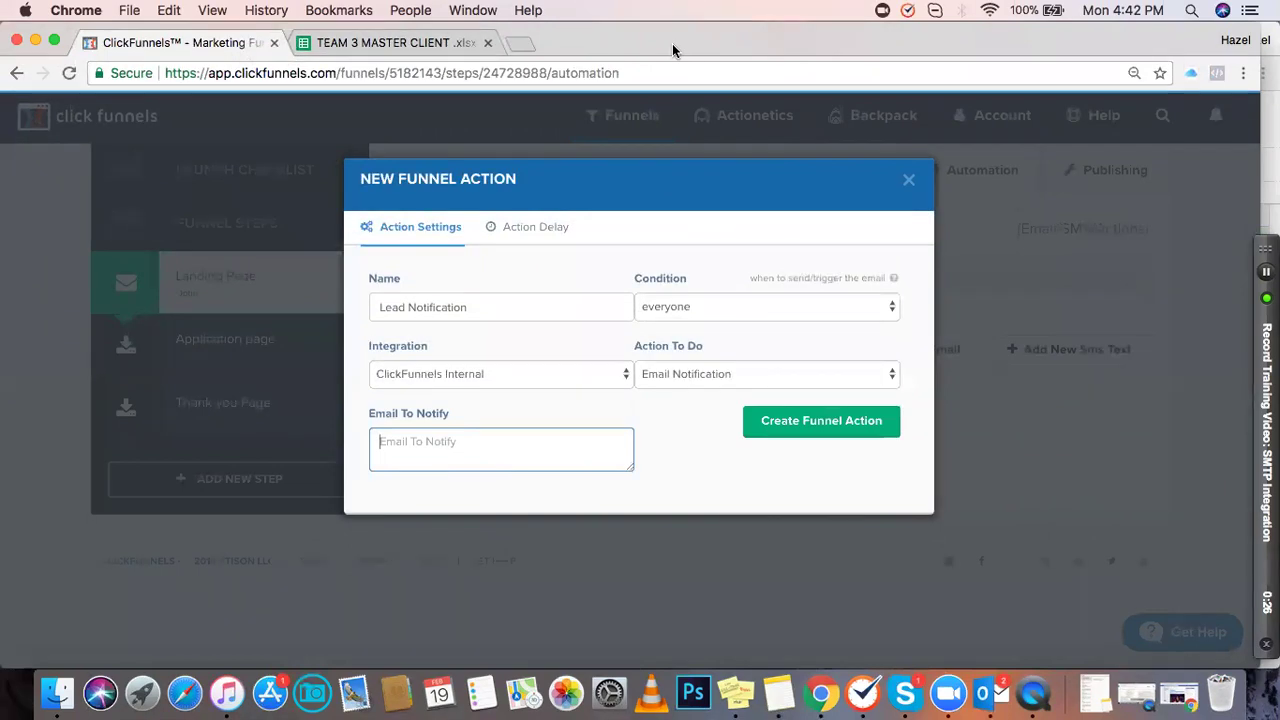
Step: Paste the client's e-mail from Skype as recipient and create the Lead Notification action
key("super+Tab")
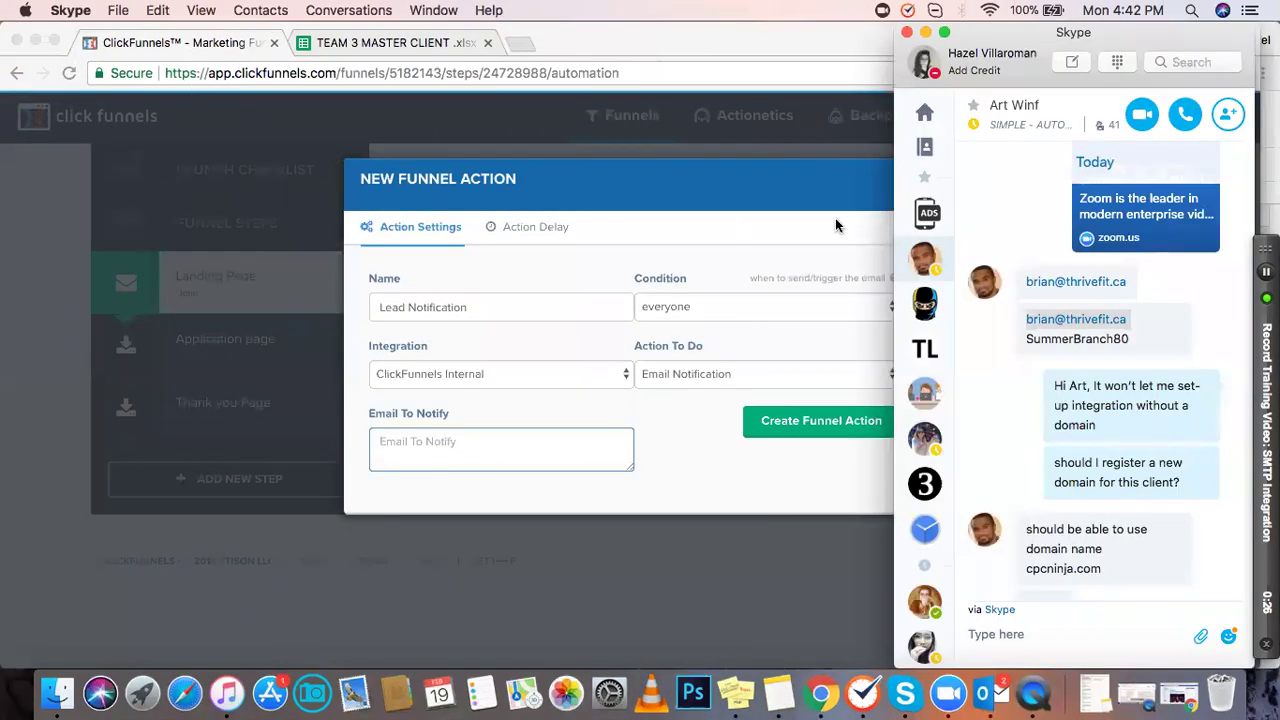
left_click(925, 32)
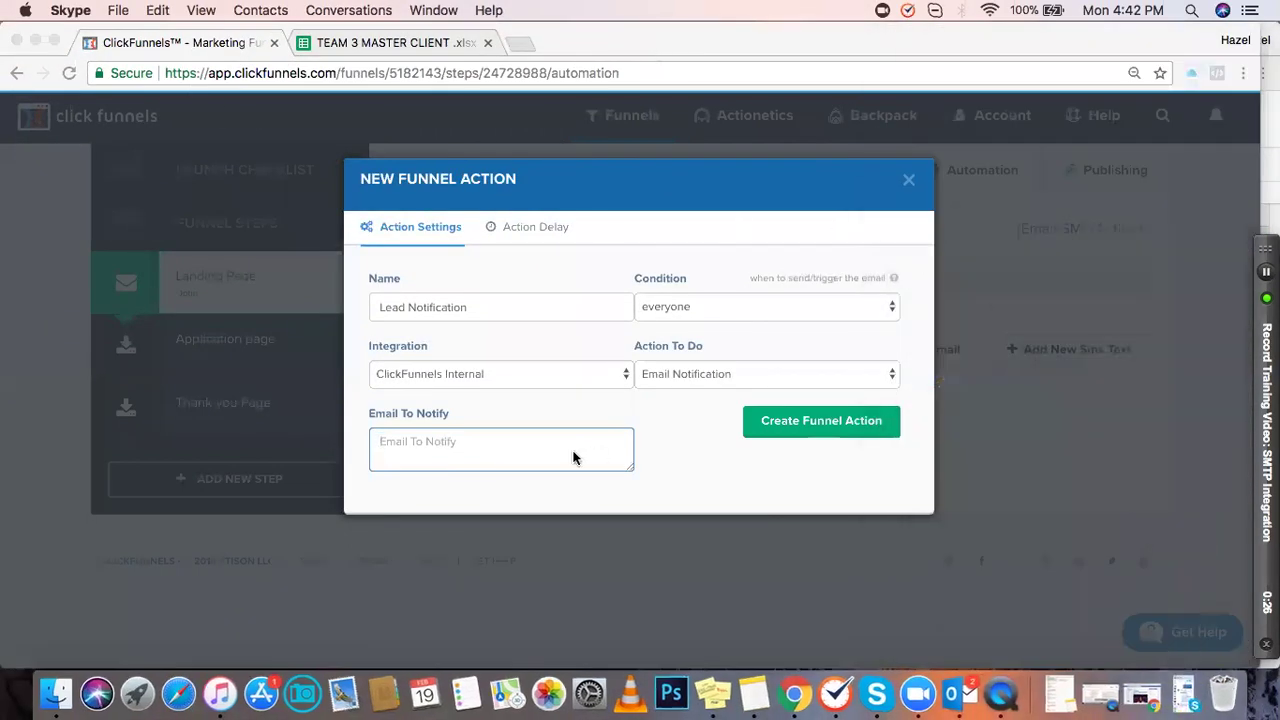
left_click(479, 440)
key("super+v")
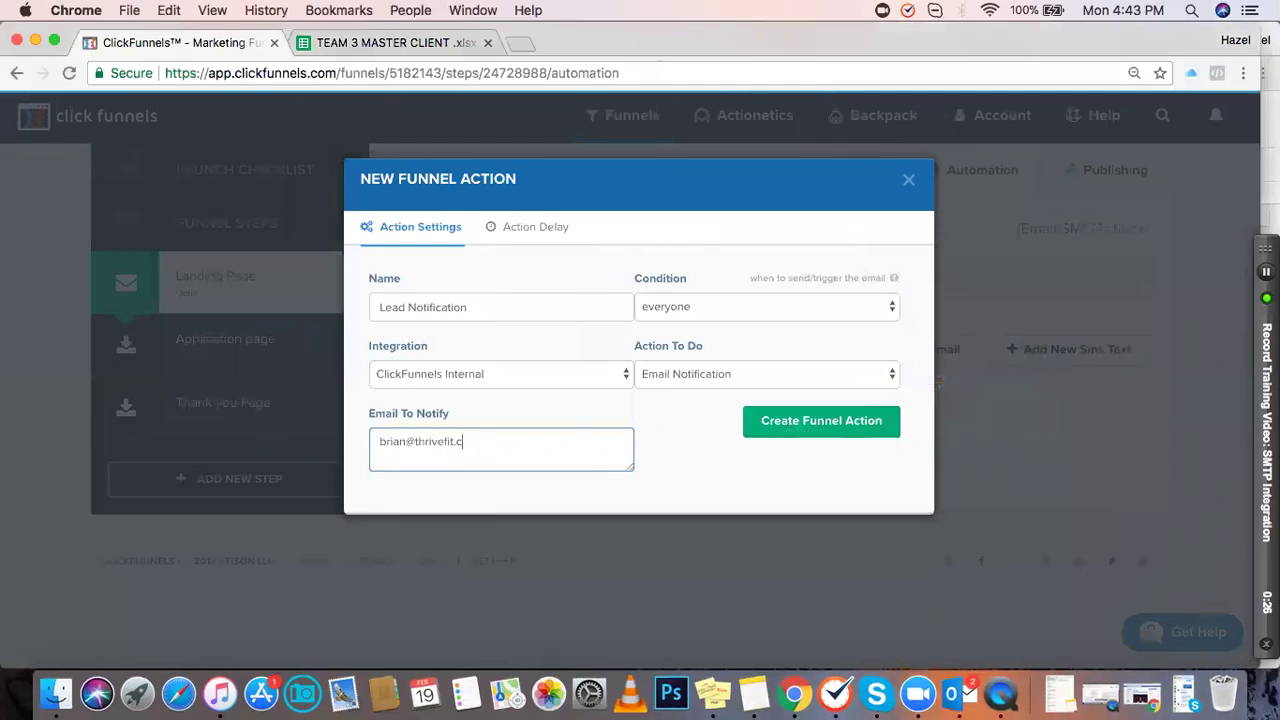
type("a")
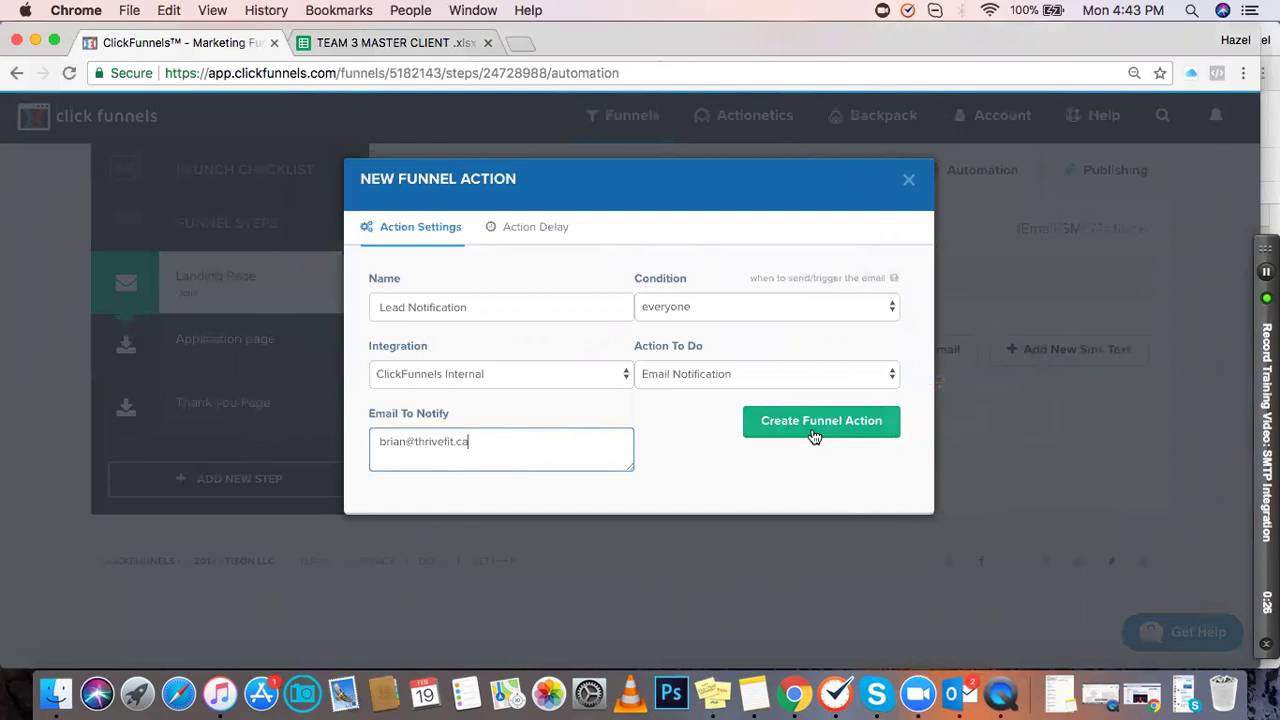
left_click(826, 430)
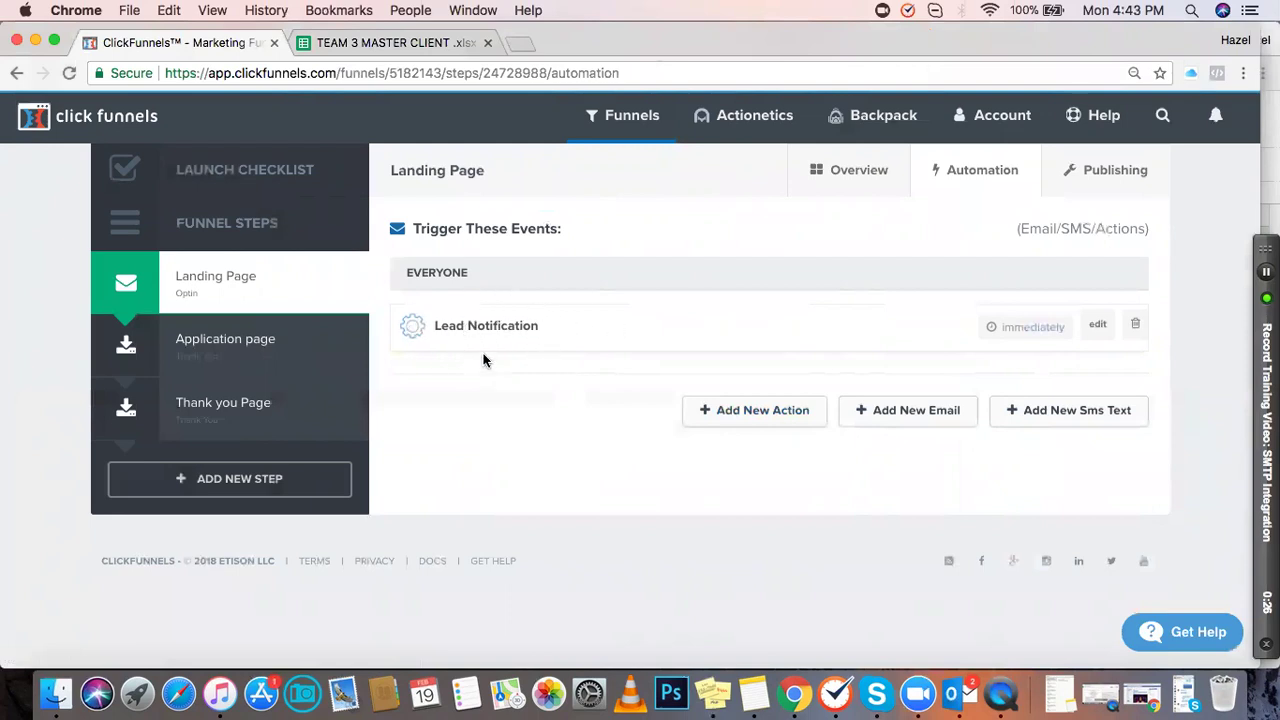
Step: On the Application page, add a new automation action named 'Prequal Notification'
left_click(238, 349)
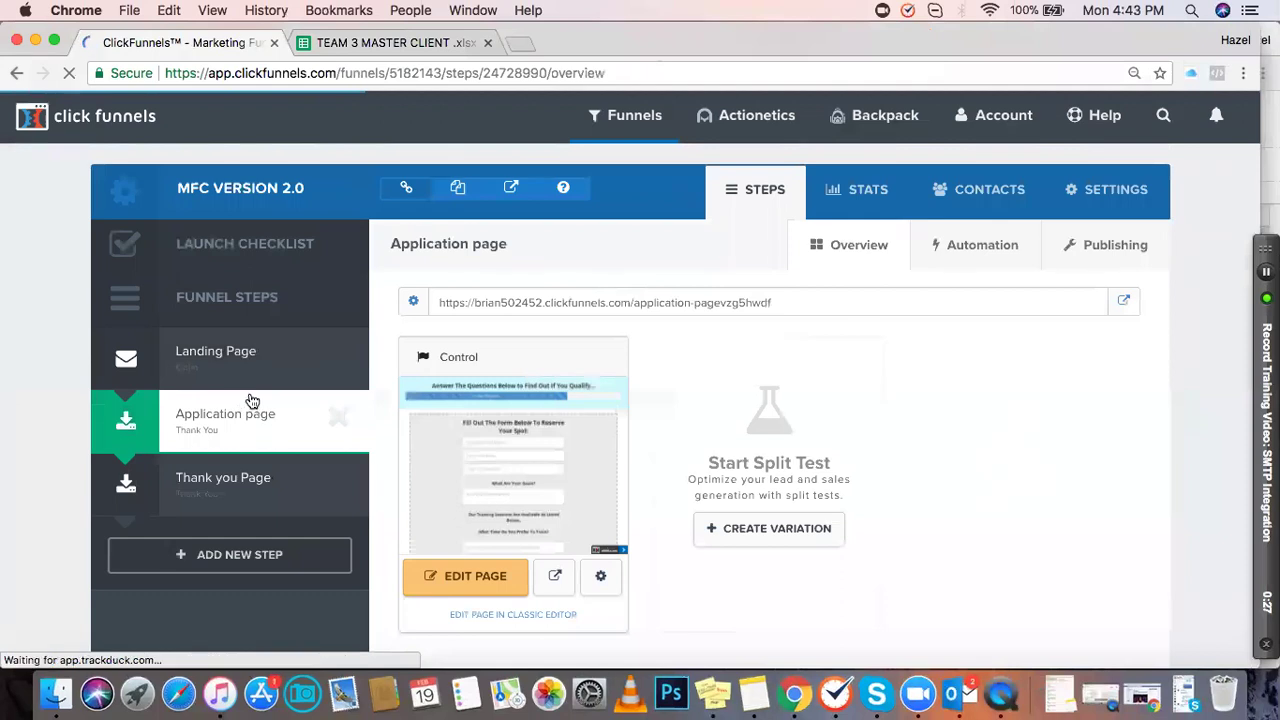
left_click(988, 252)
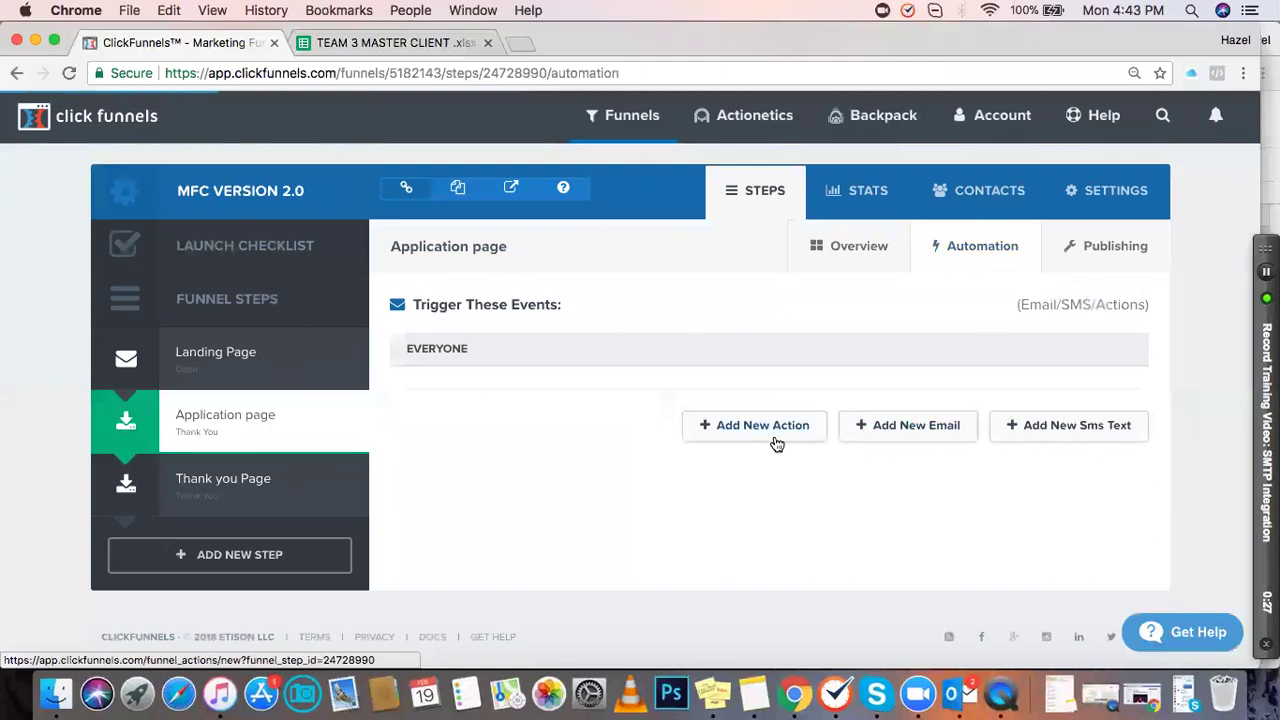
left_click(777, 443)
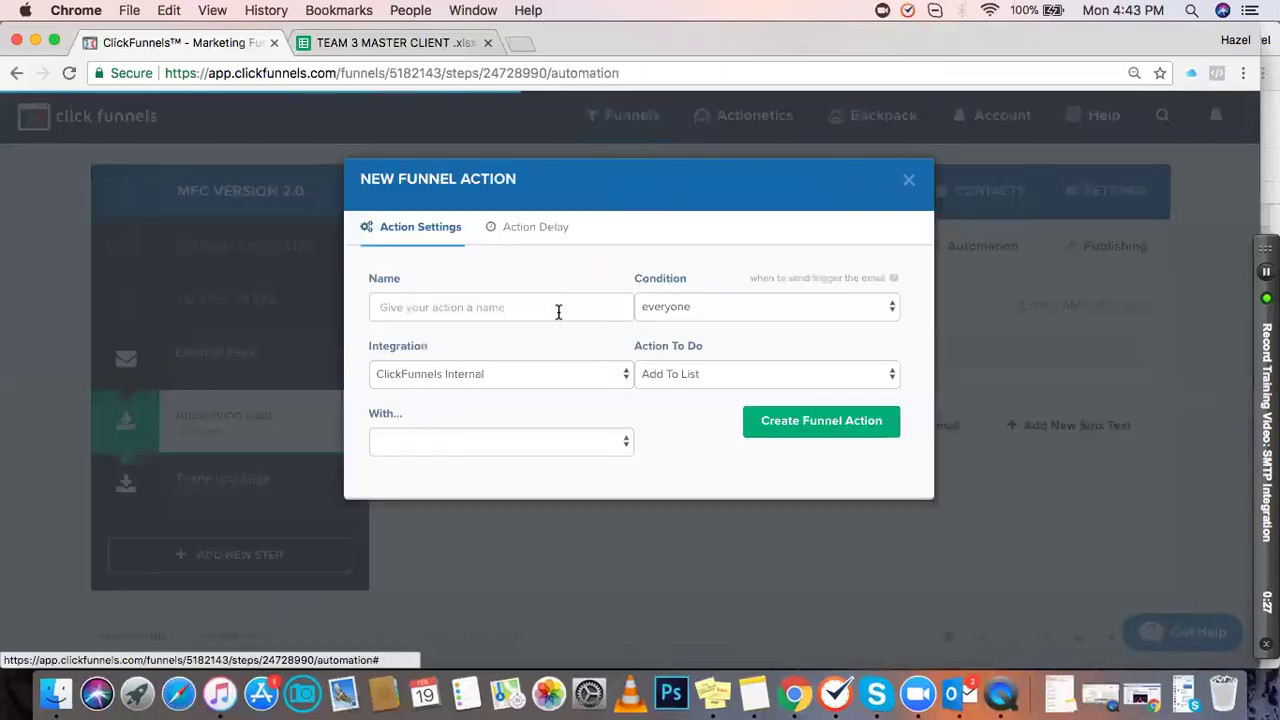
left_click(488, 311)
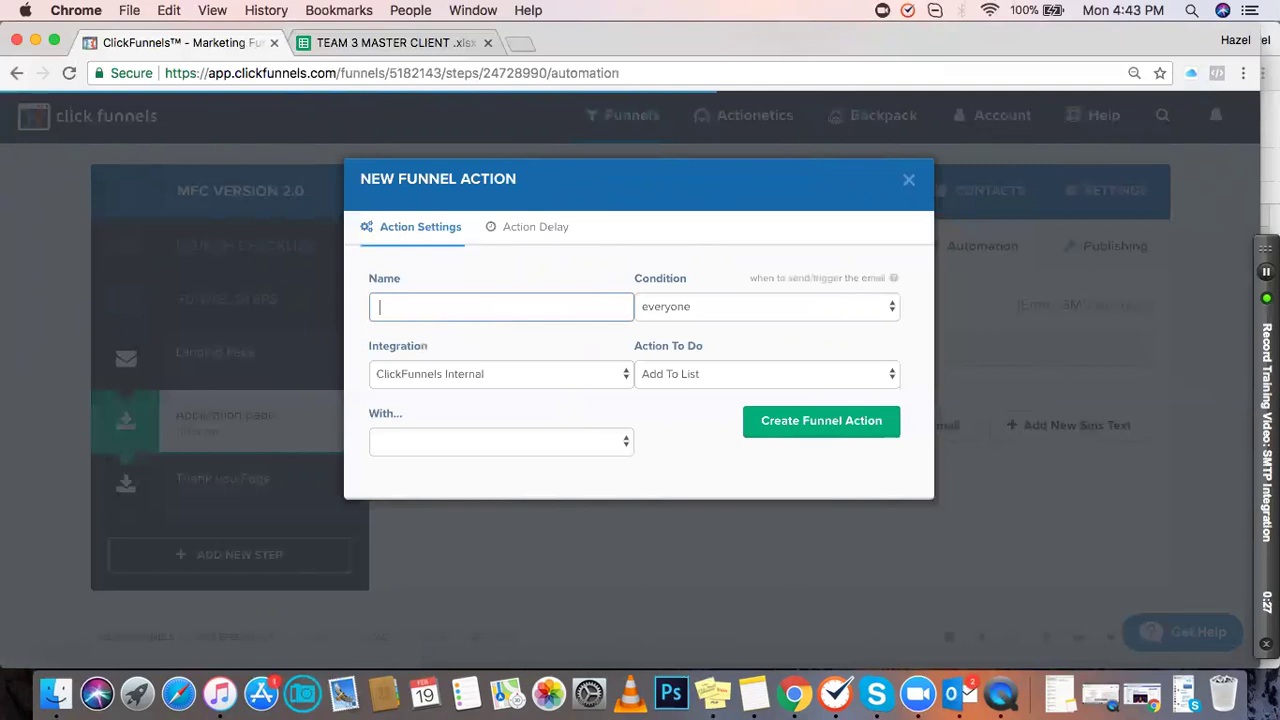
type("Prequal No")
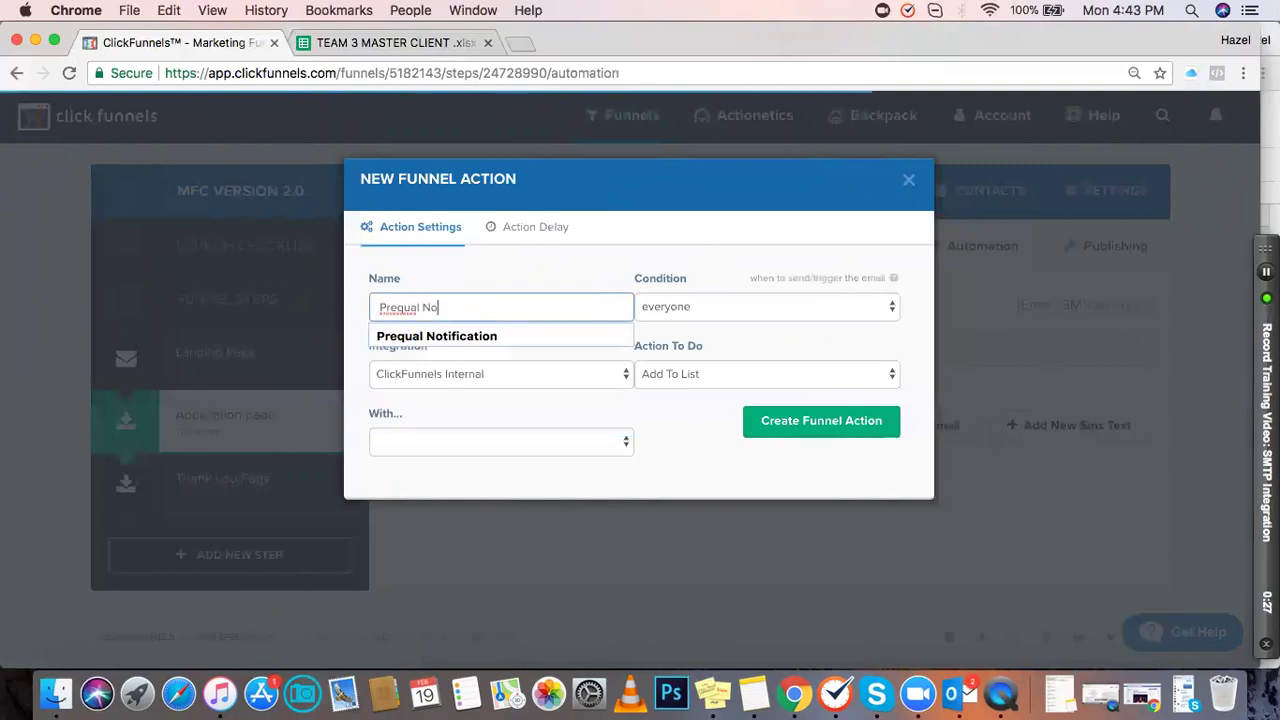
type("tification")
key("Tab")
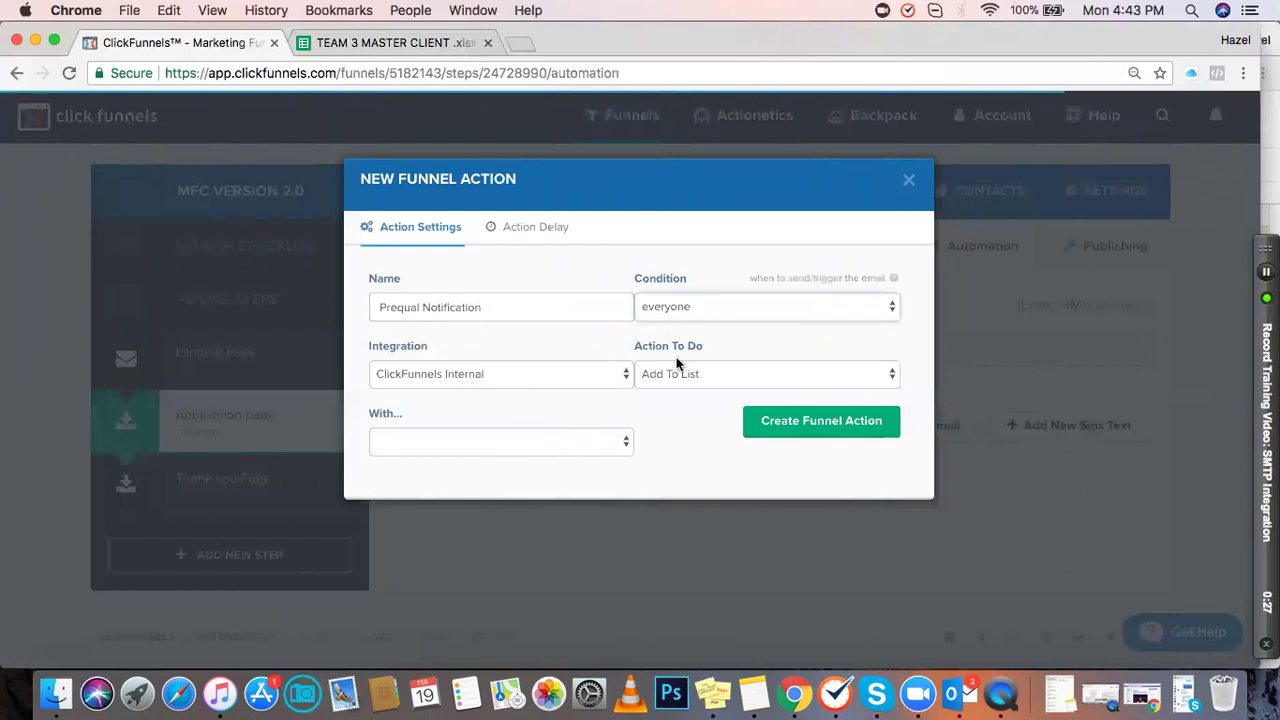
Step: Set it to Email Notification to the client's e-mail address and create the action
left_click(691, 378)
left_click(680, 405)
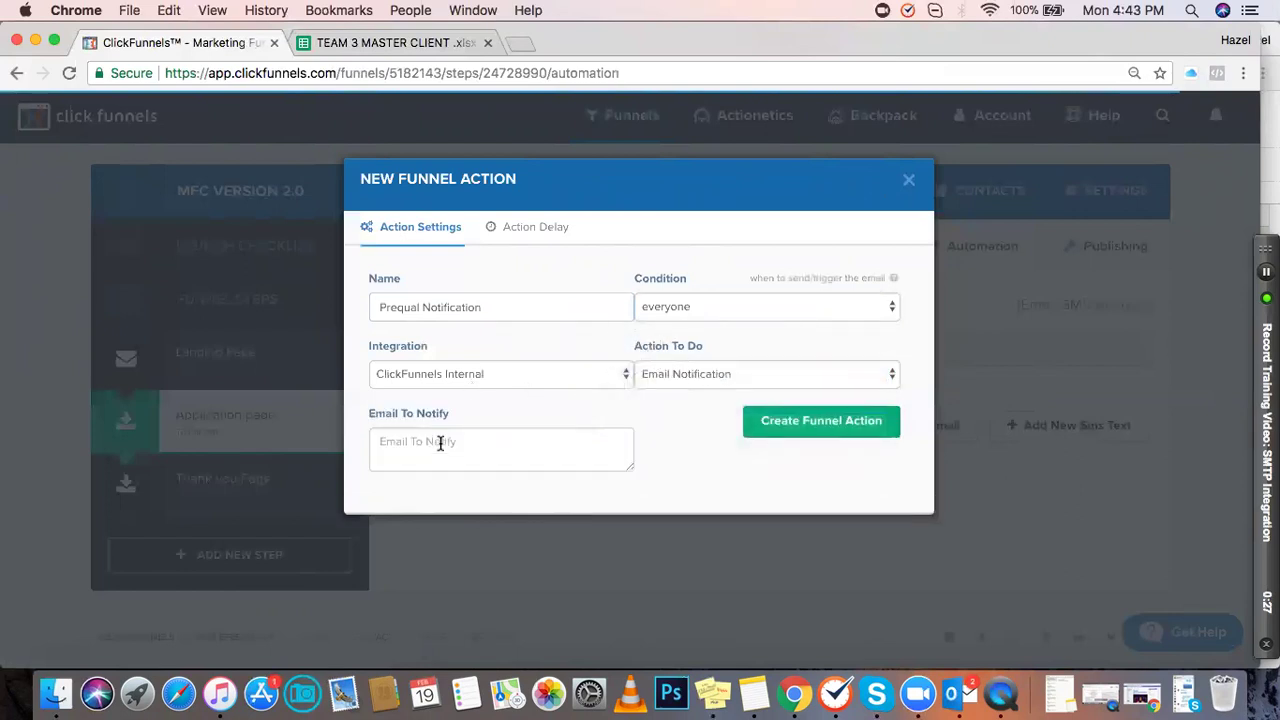
left_click(440, 443)
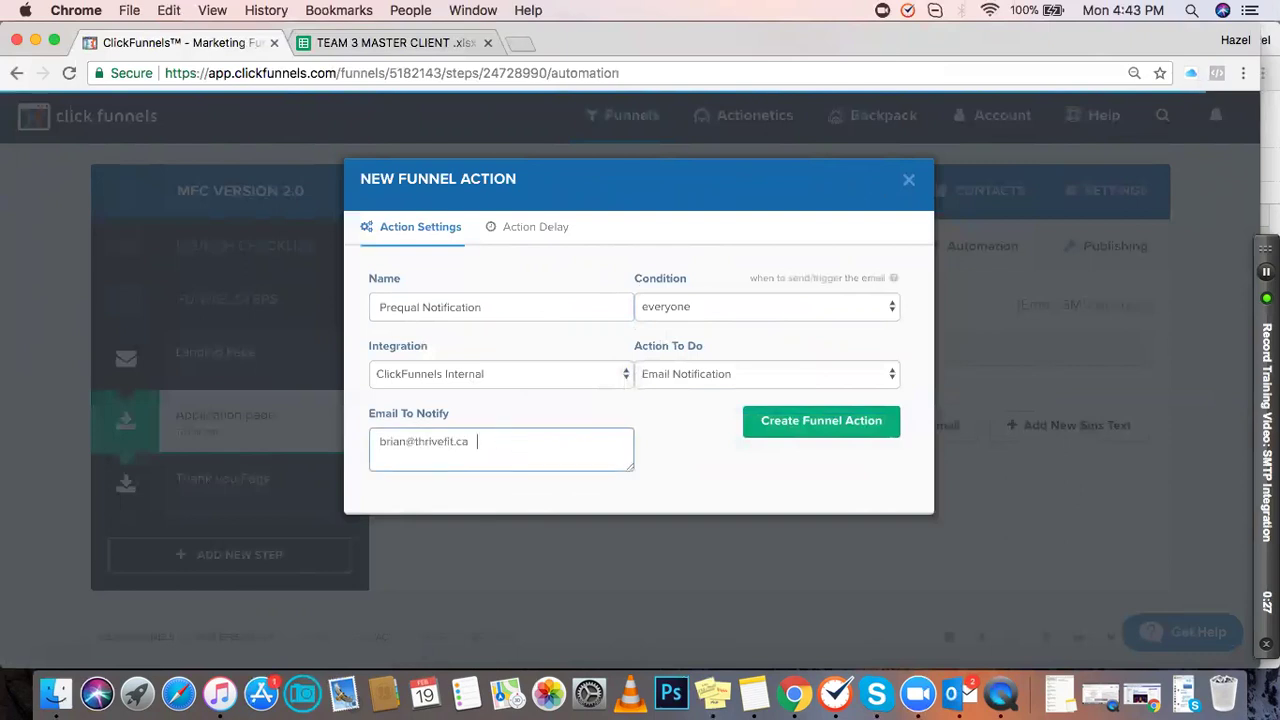
left_click(683, 428)
left_click(782, 426)
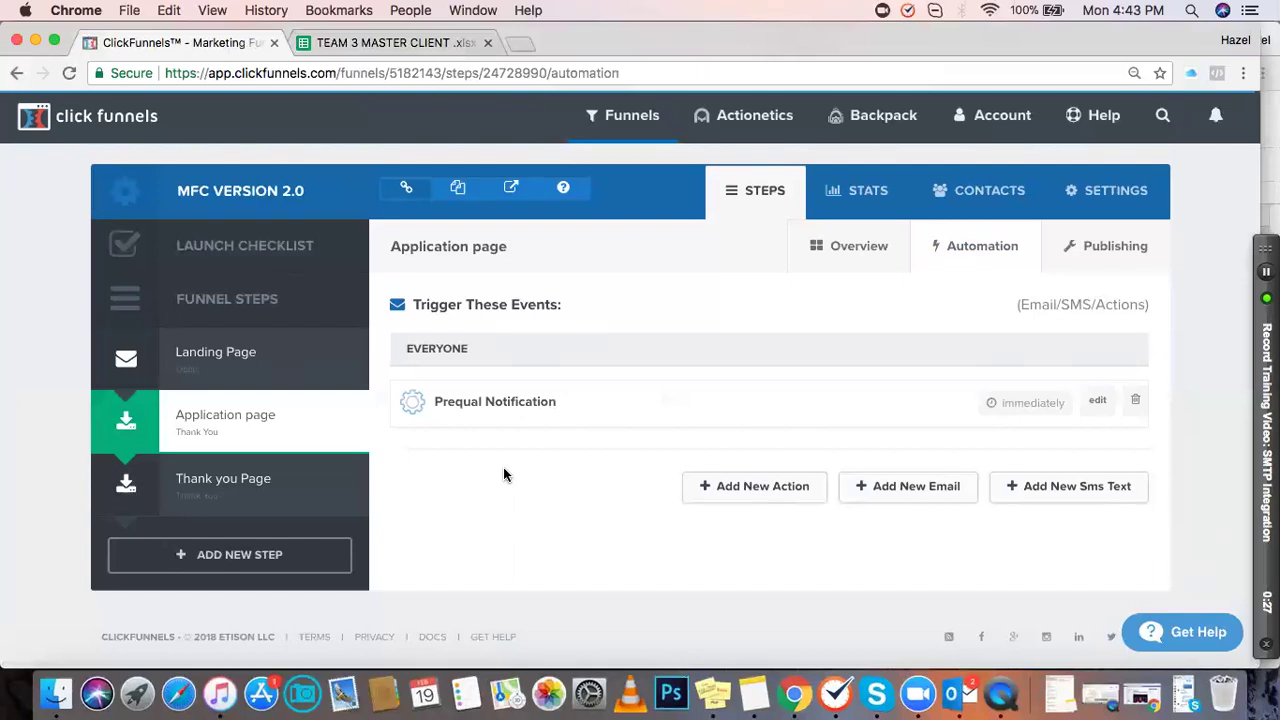
left_click(1097, 400)
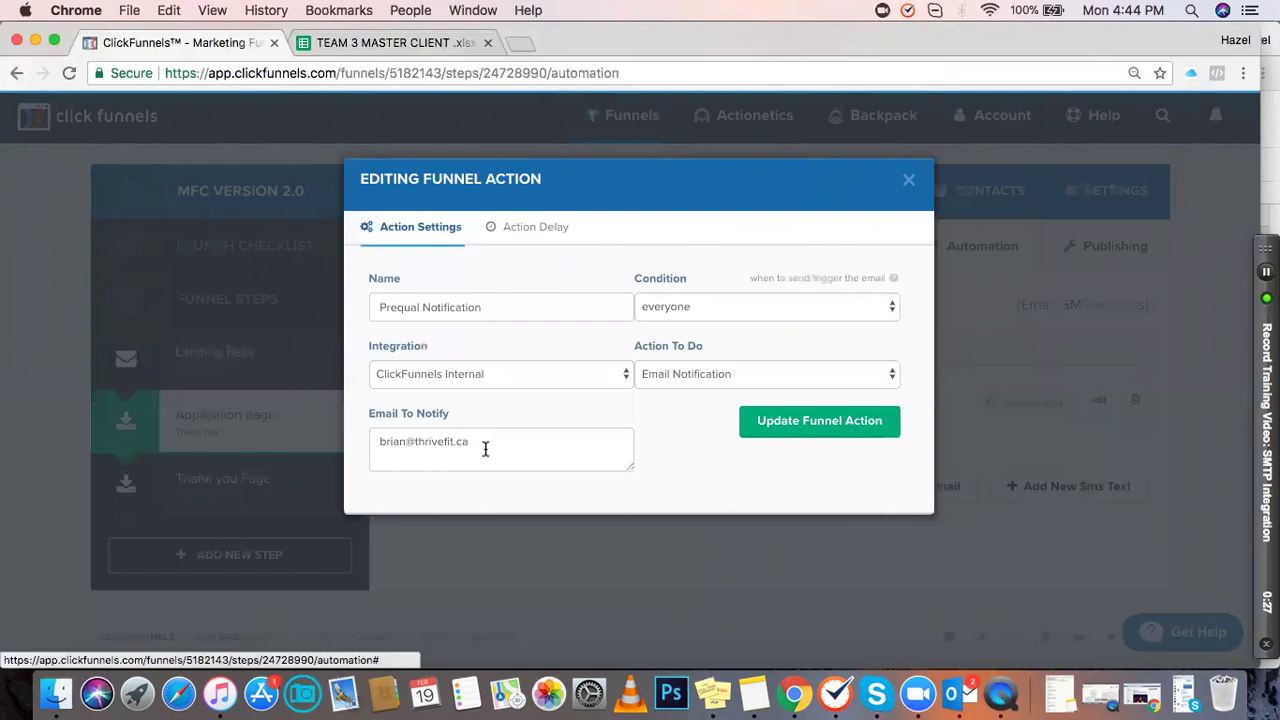
left_click_drag(477, 443, 361, 439)
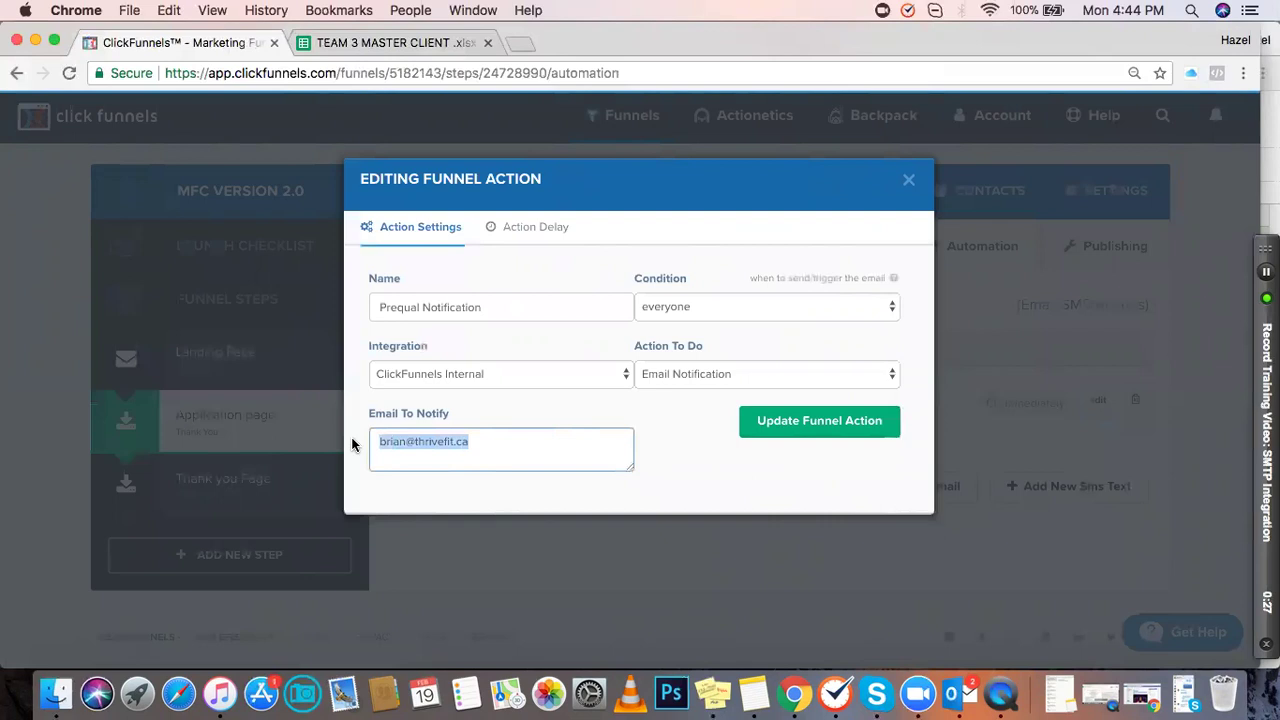
left_click(668, 456)
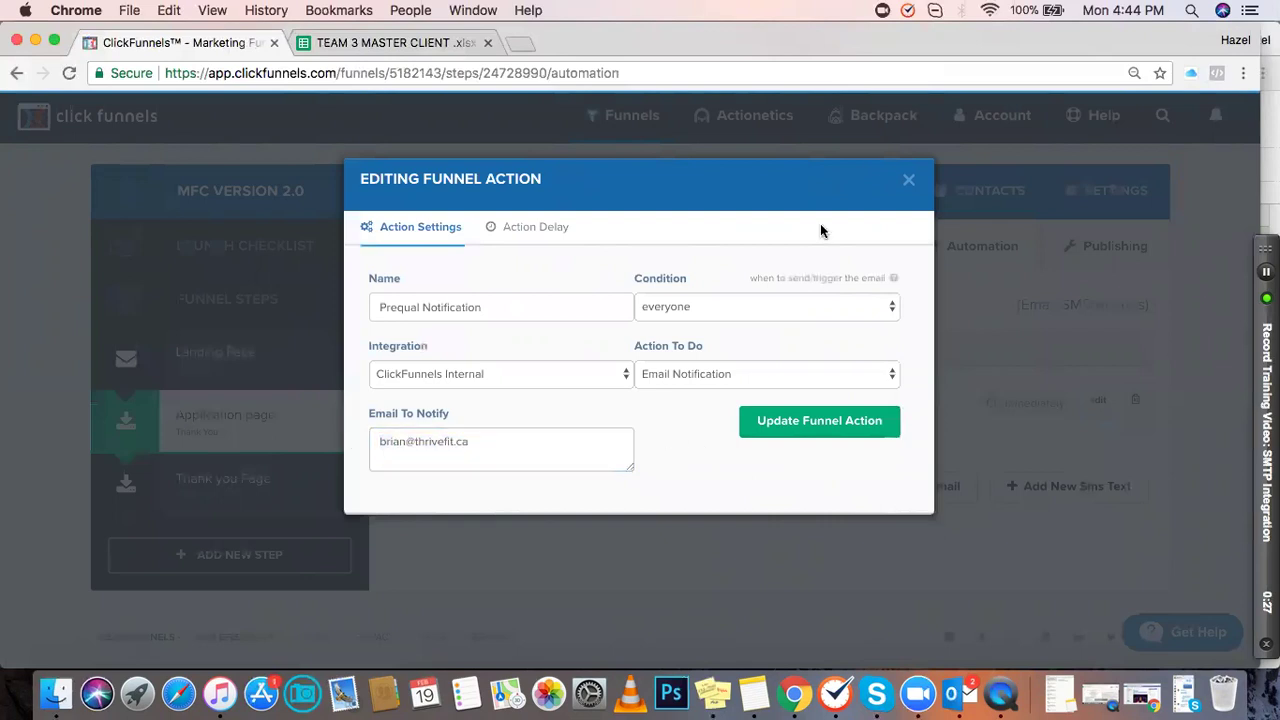
left_click(908, 180)
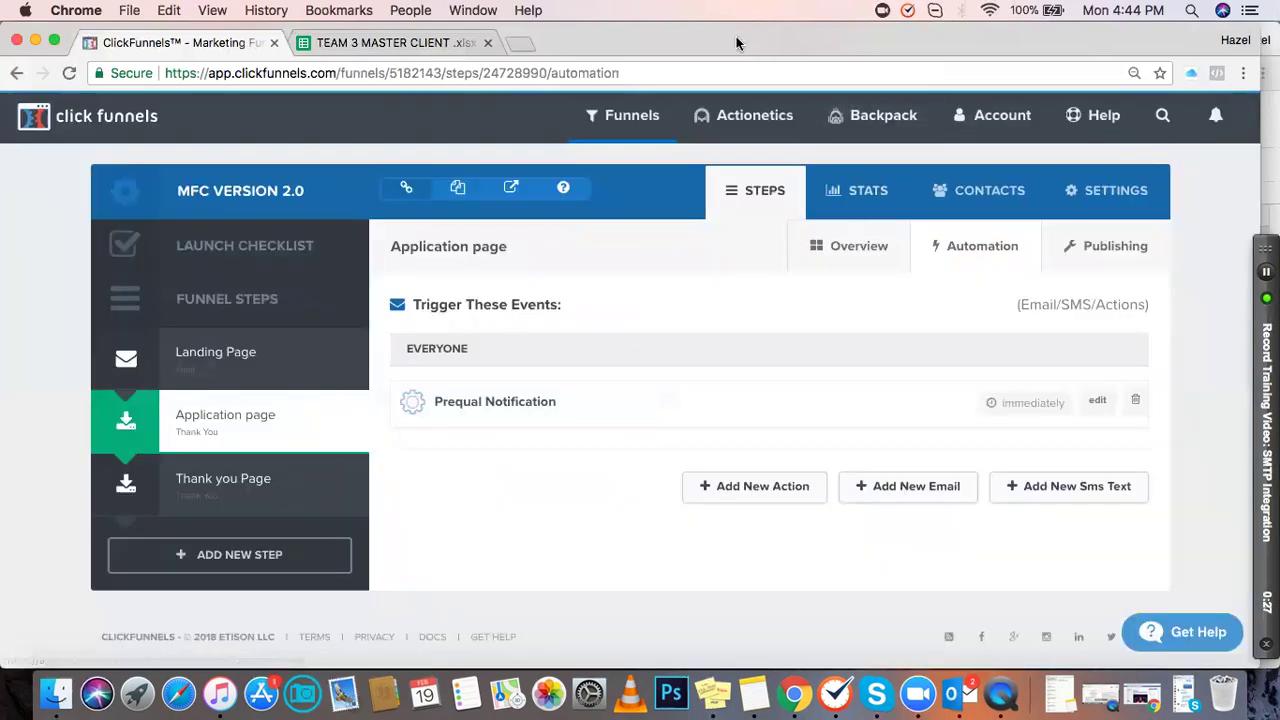